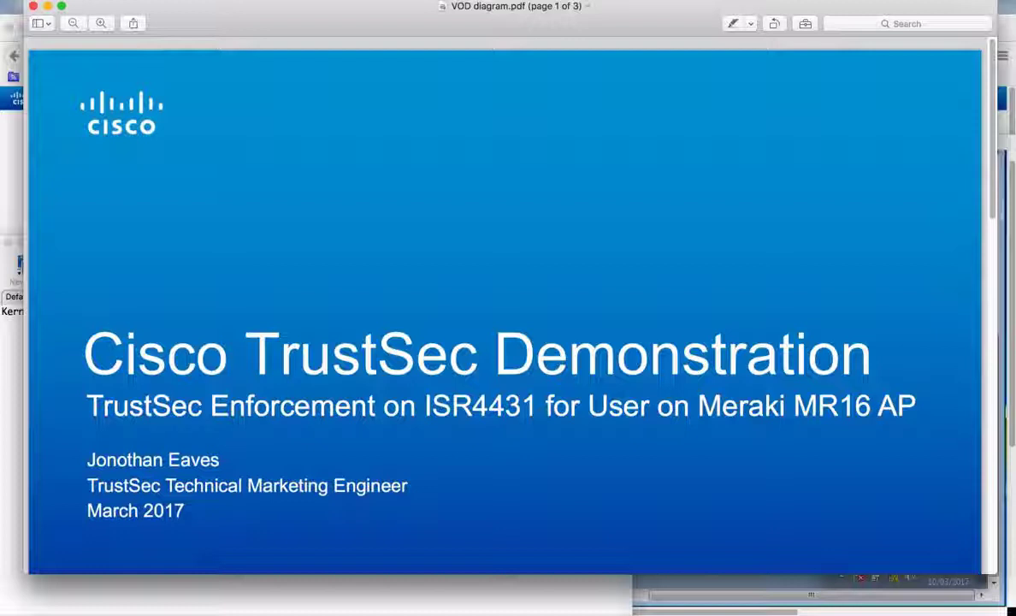
View the network topology on page 2 of the PDF, switch to Identity Services Engine, and open the TrustSec security groups.
click(990, 340)
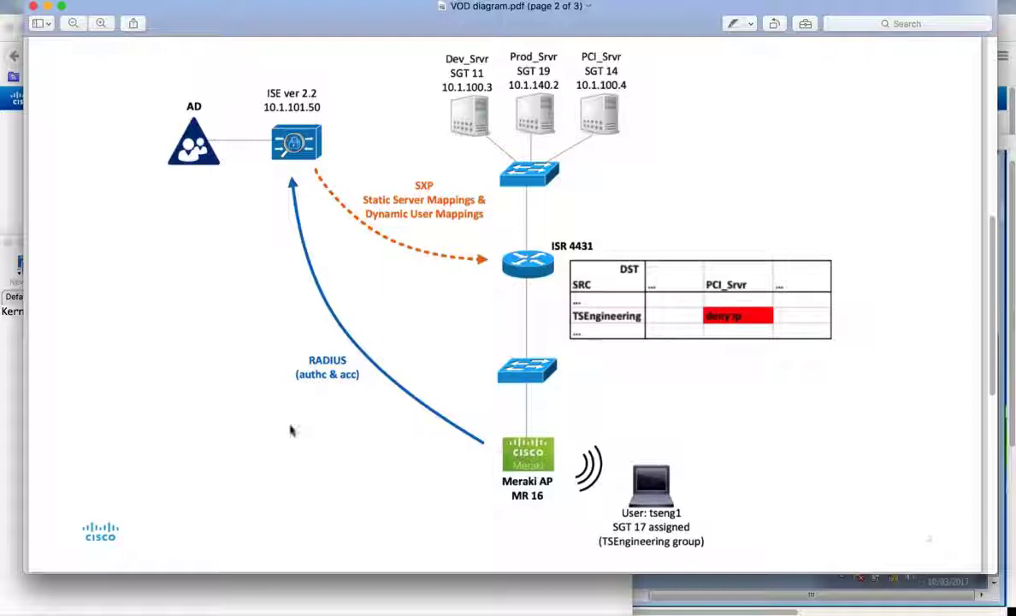
click(11, 165)
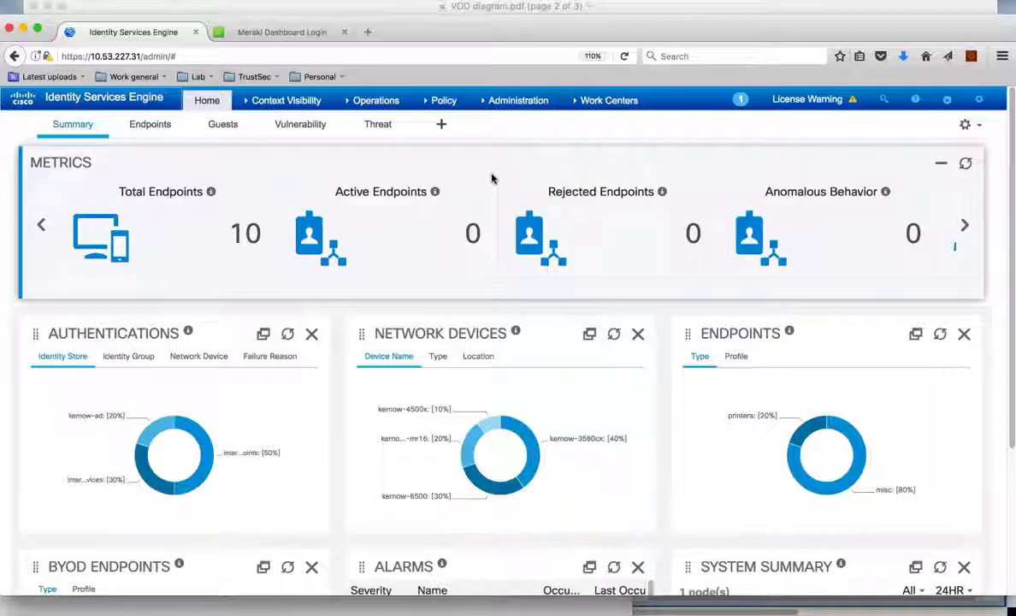
click(603, 100)
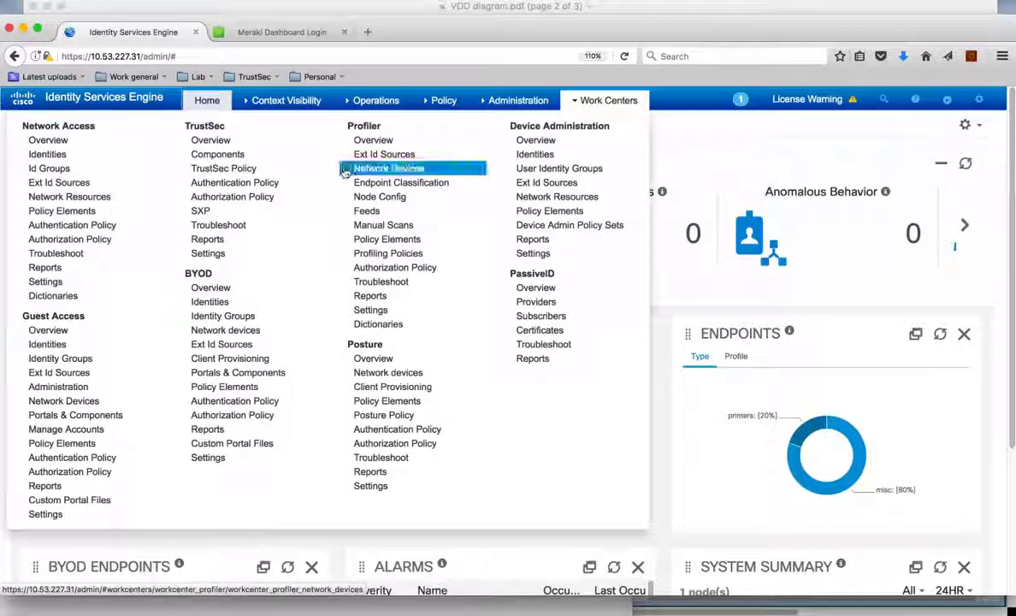
click(237, 157)
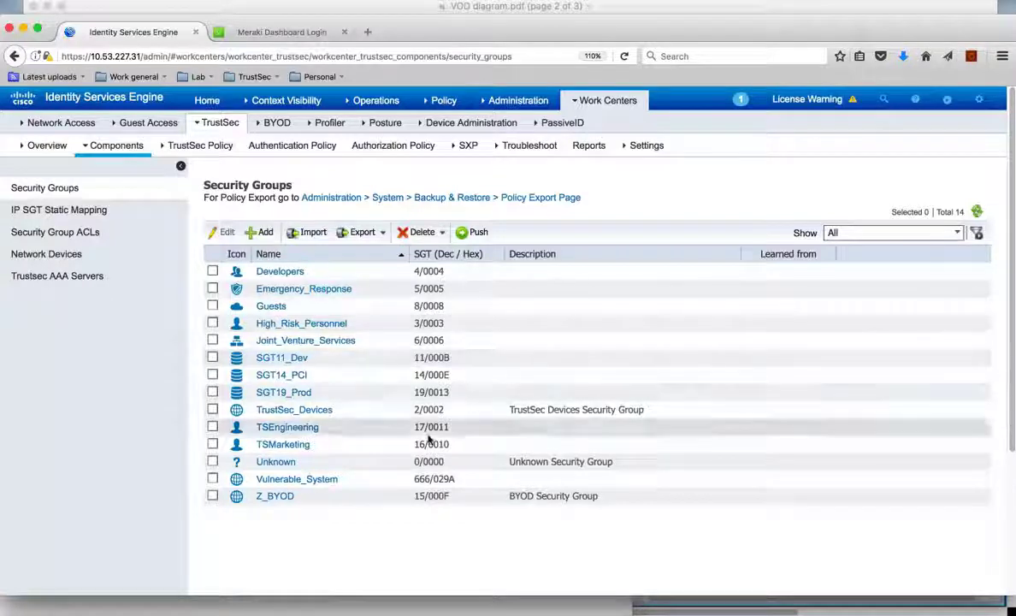
Review the TrustSec IP SGT static mappings and the SXP mappings and devices, highlighting the connection status of ISR4431.
click(96, 213)
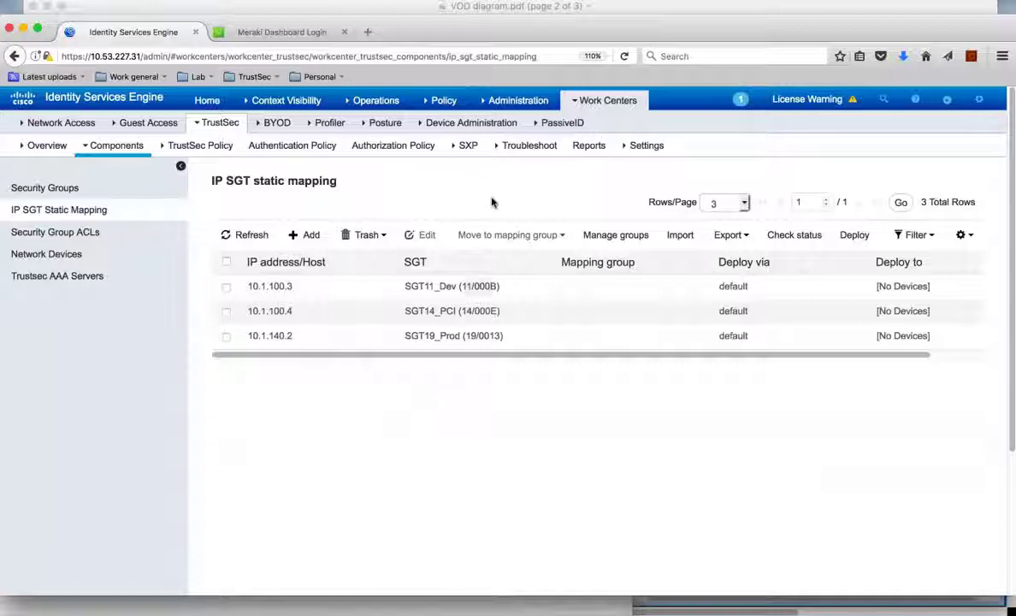
click(467, 145)
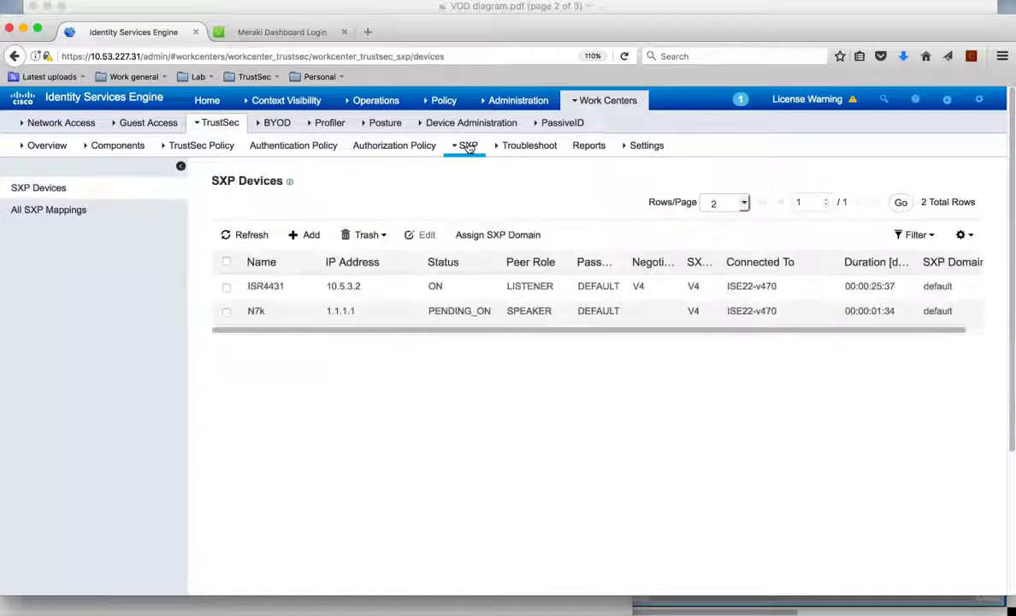
click(49, 211)
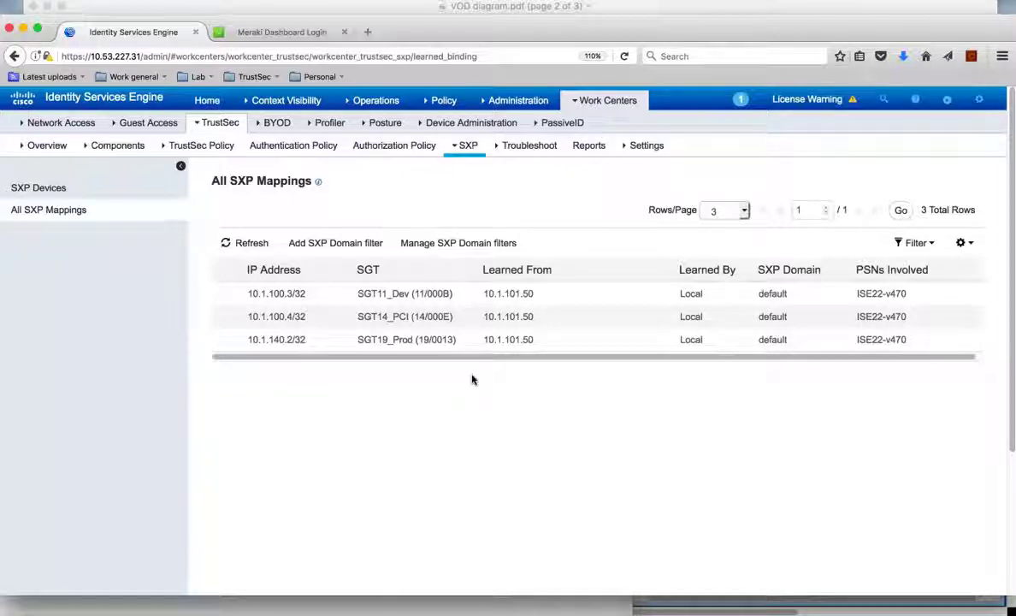
click(49, 190)
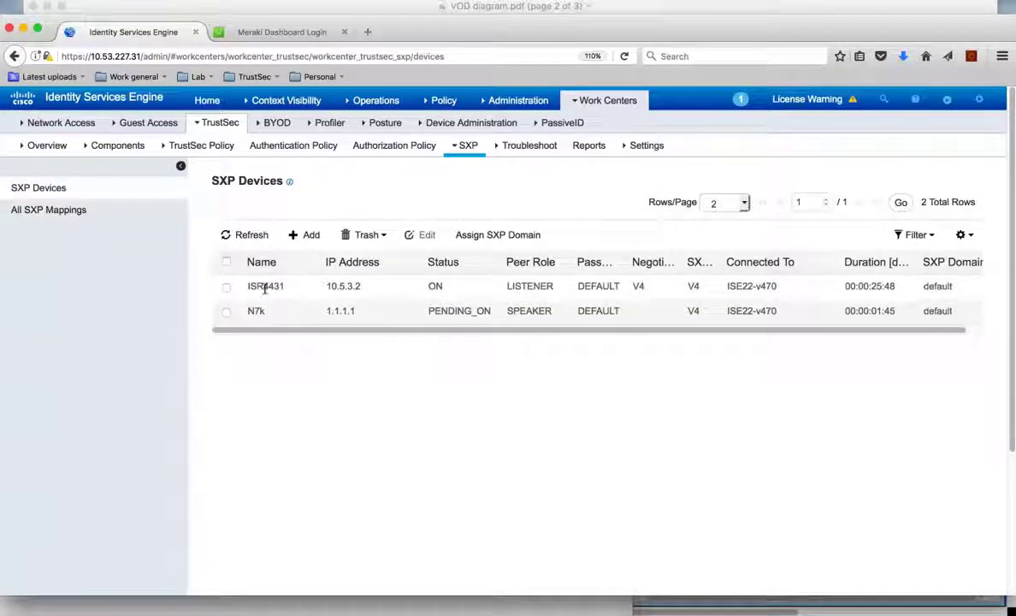
drag(427, 286, 446, 289)
Switch to the ISR4431 console, run "show cts role-based sgt-map all", and highlight the bindings learned through SXP.
click(137, 603)
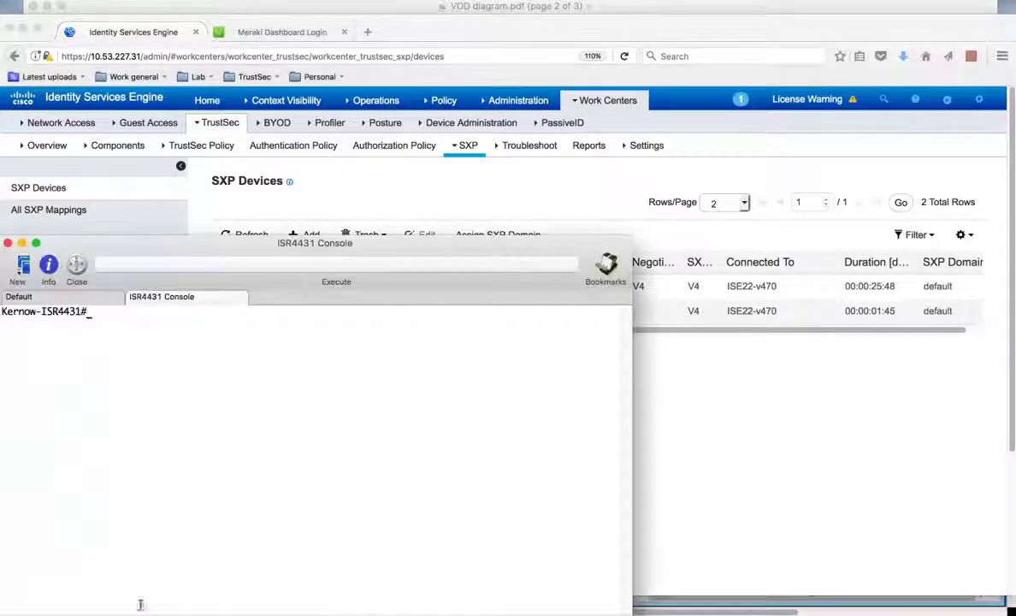
key(Return)
key(Return)
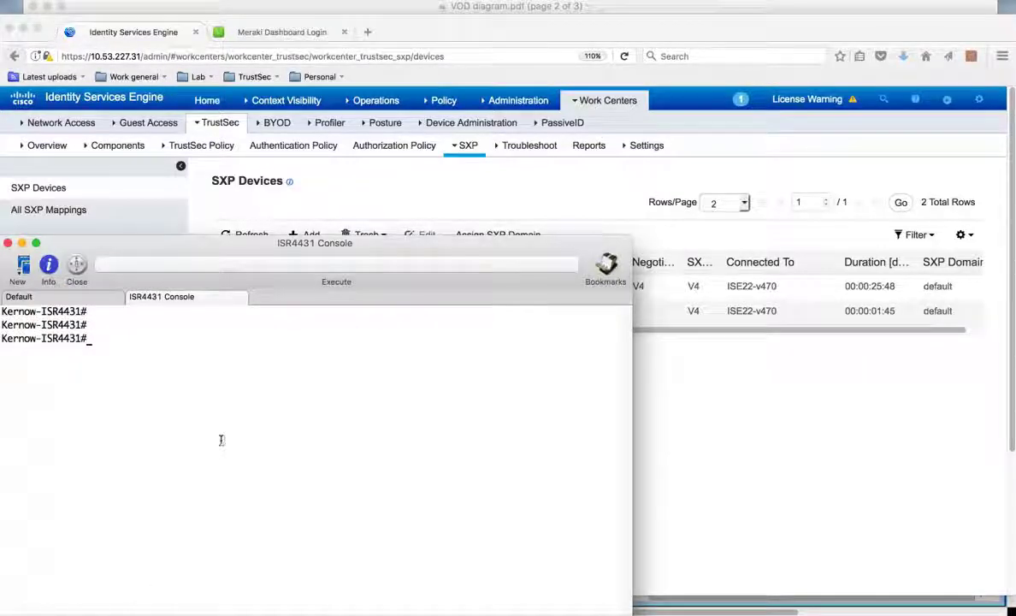
text(show cts role)
key(Tab)
text(sgt)
key(Tab)
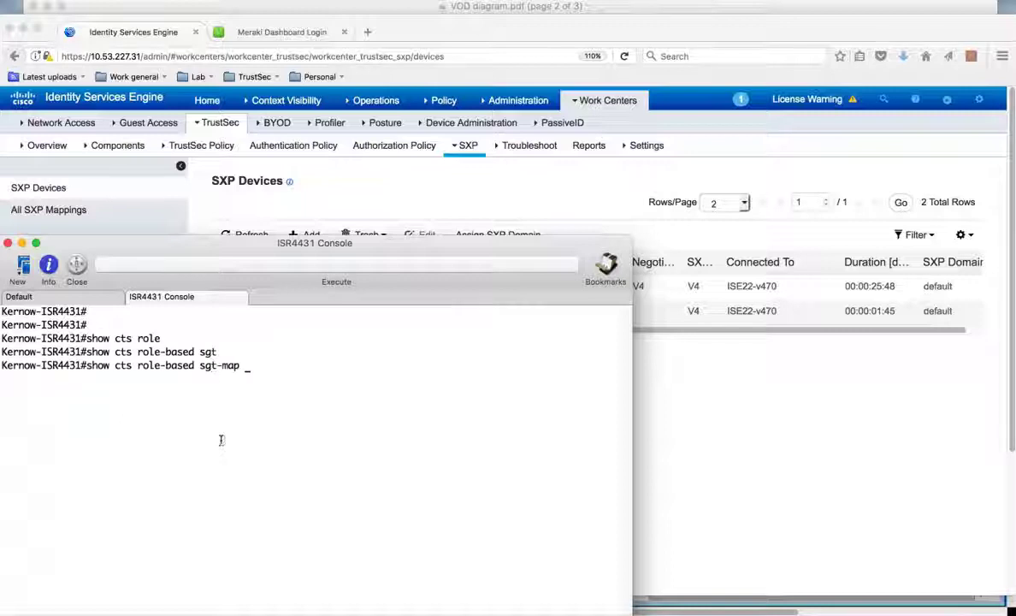
text(all)
key(Return)
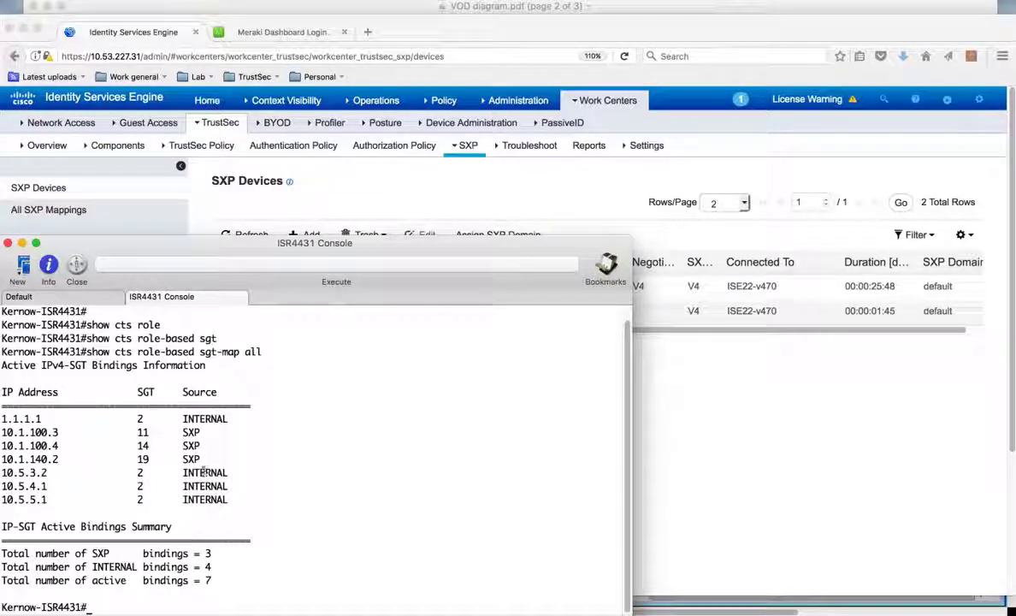
drag(203, 463, 3, 436)
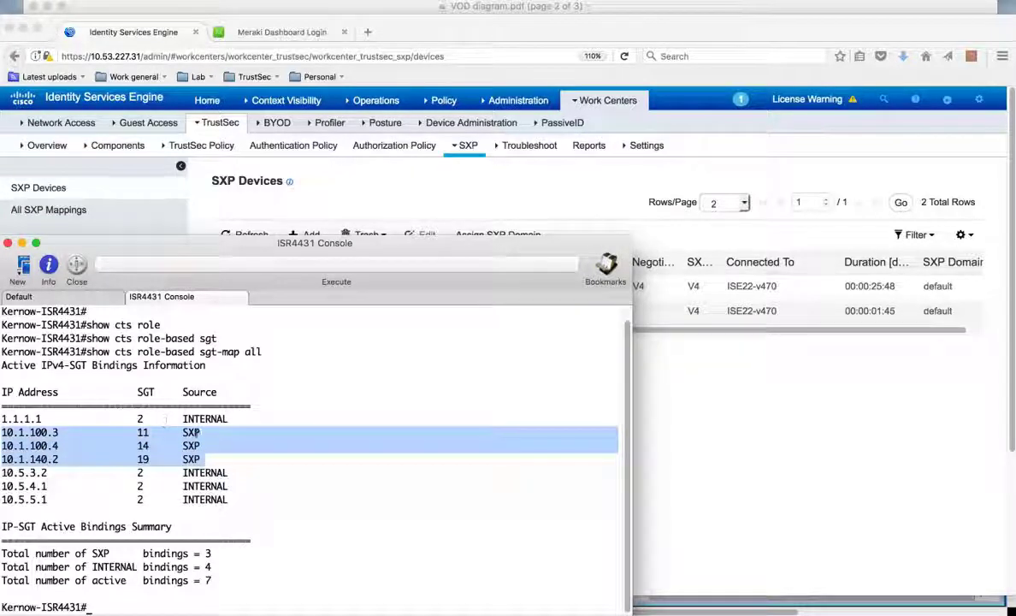
click(203, 460)
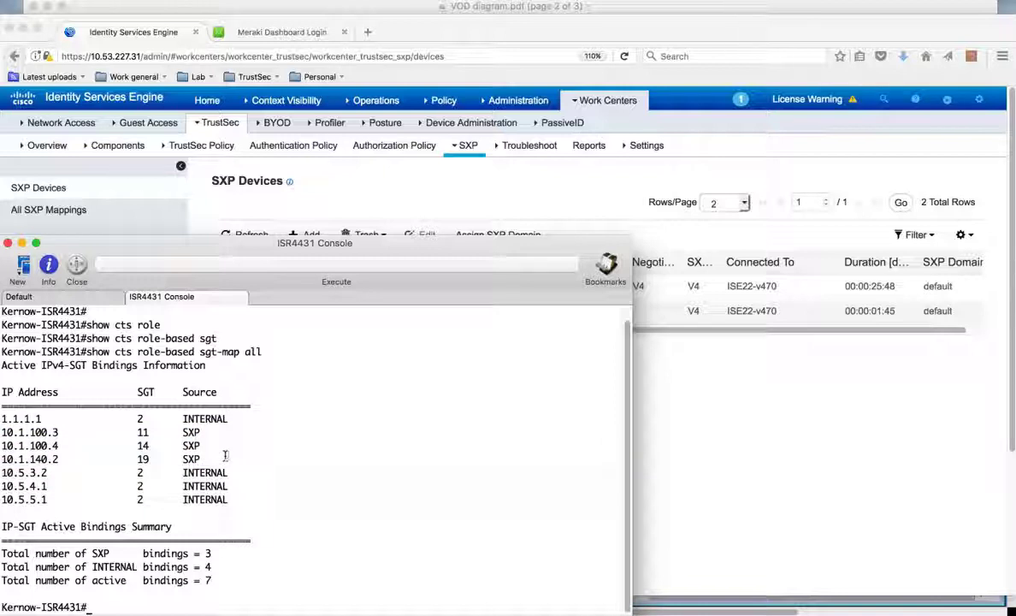
Run "show cts role-based permissions" on the router and highlight the TSEngineering source group, destination group 14, and their permission entry.
key(Return)
key(Return)
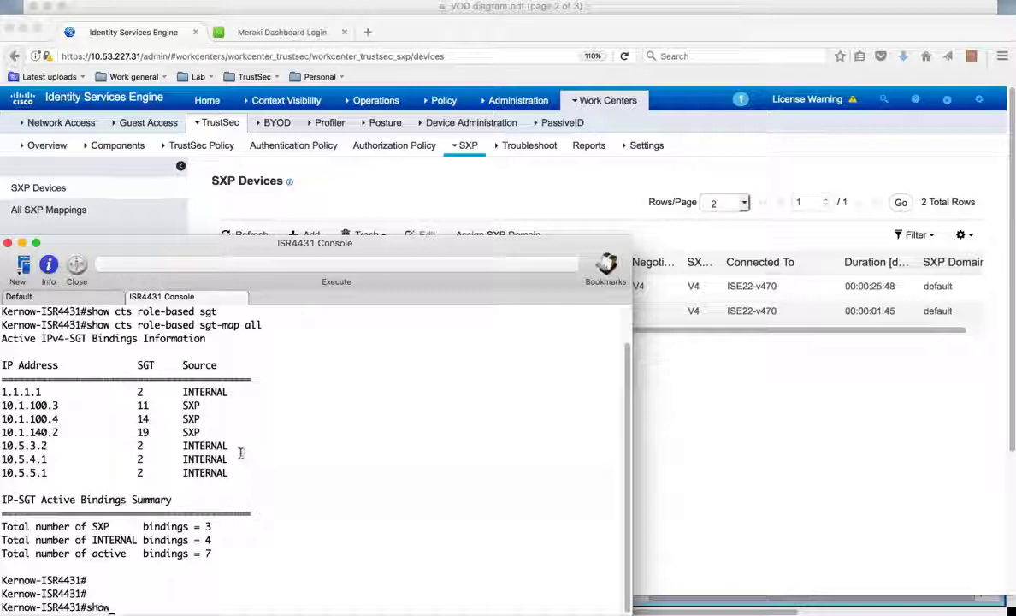
text(show cts role)
key(Tab)
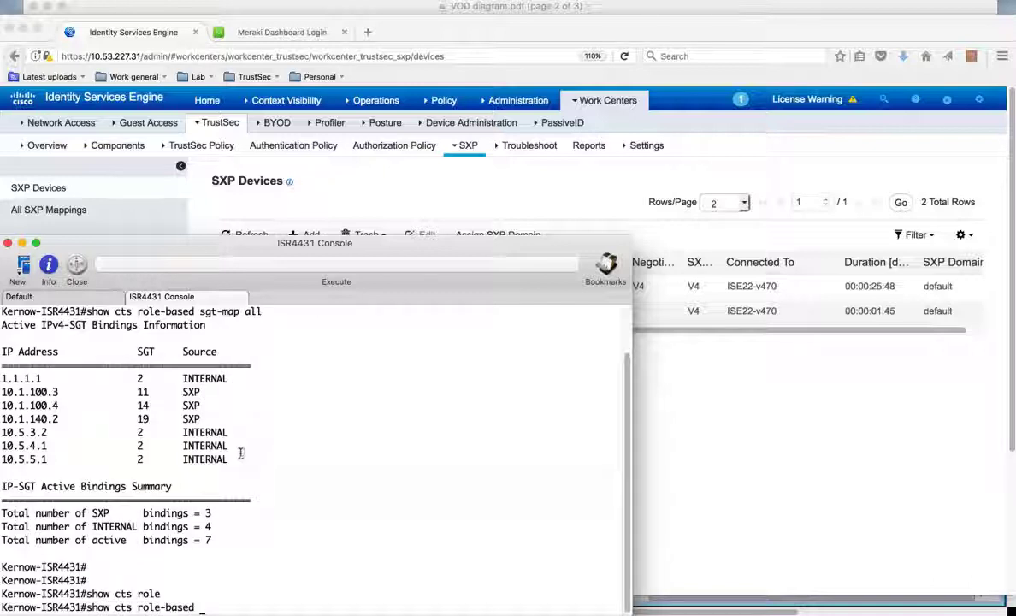
text(perm)
key(Tab)
key(Return)
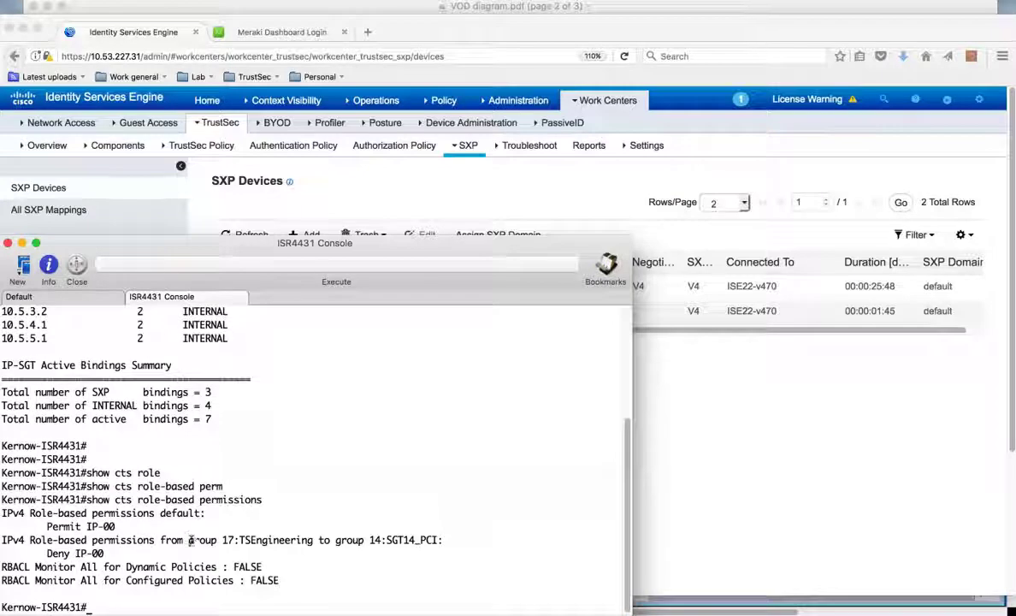
drag(190, 540, 316, 546)
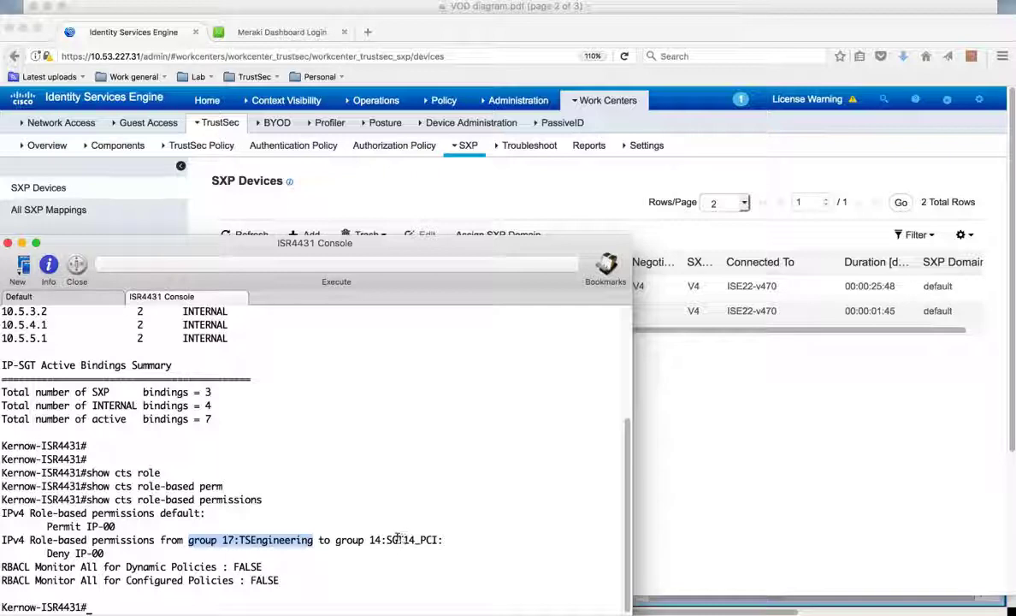
drag(369, 540, 387, 541)
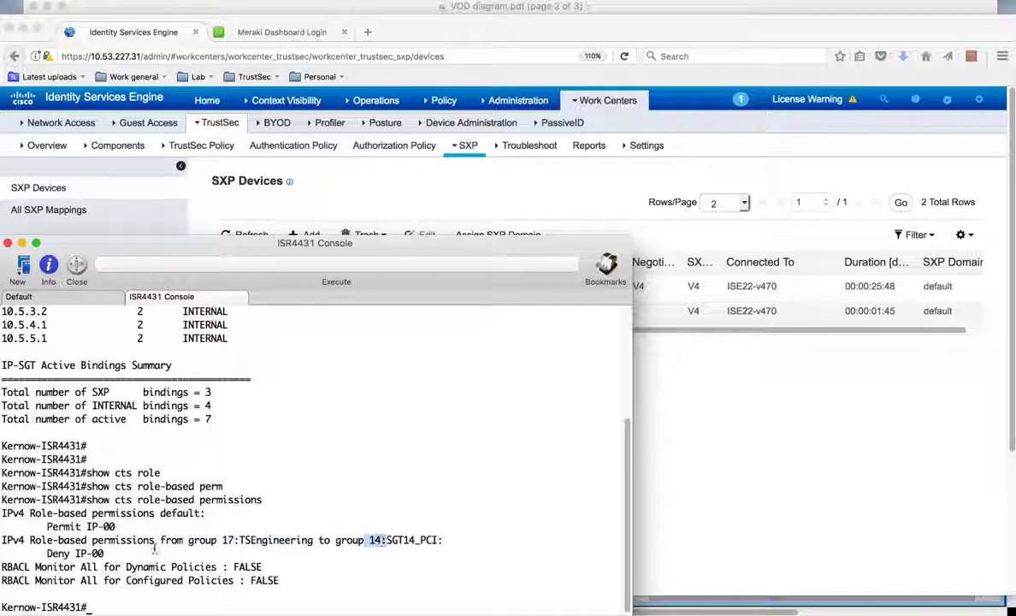
drag(36, 554, 104, 554)
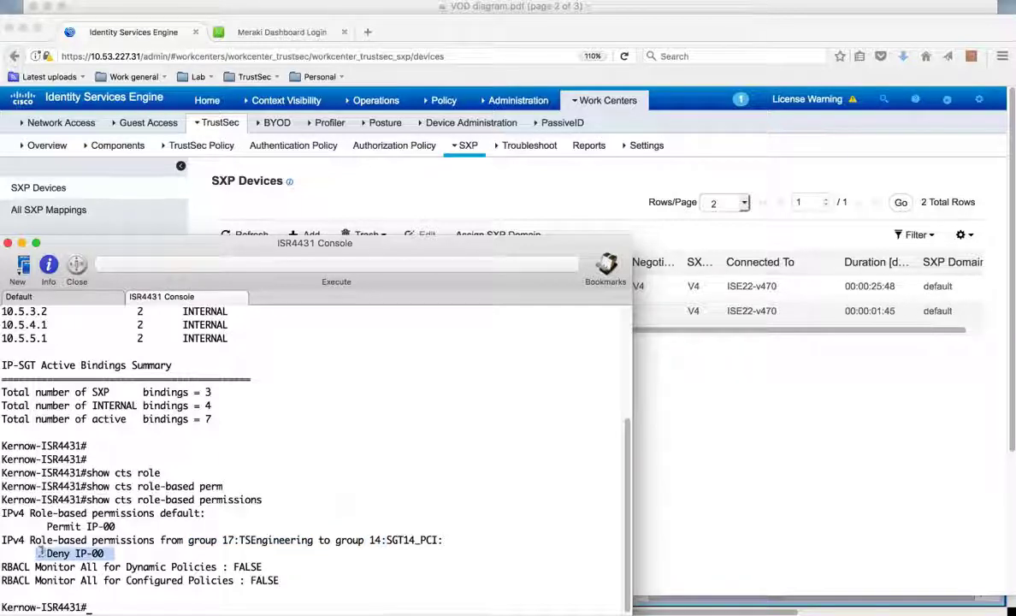
click(123, 557)
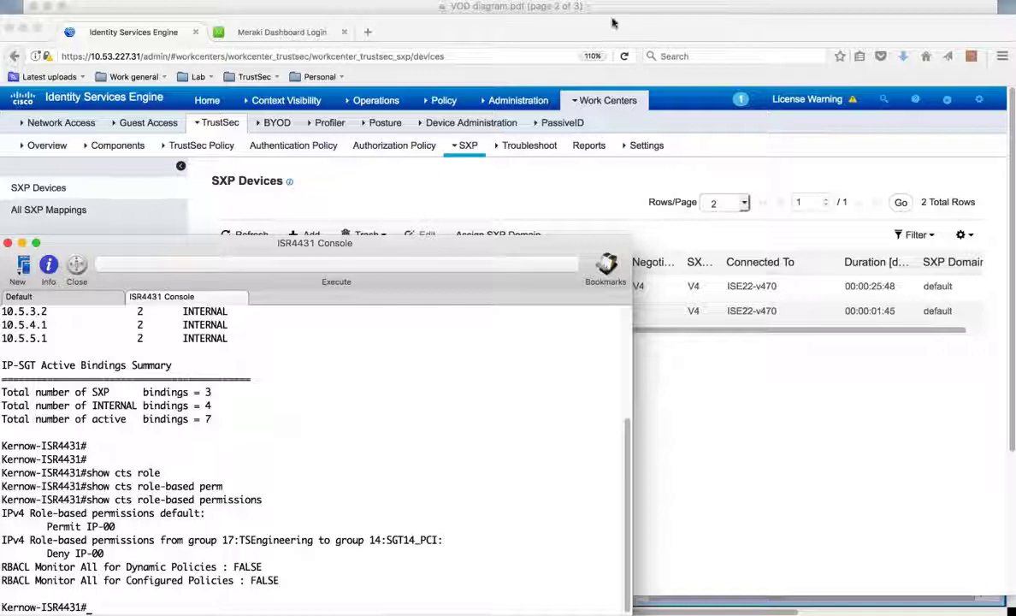
Revisit the Meraki AP in the topology diagram, switch to the Meraki Dashboard in the browser, and log in with the prefilled credentials.
click(642, 7)
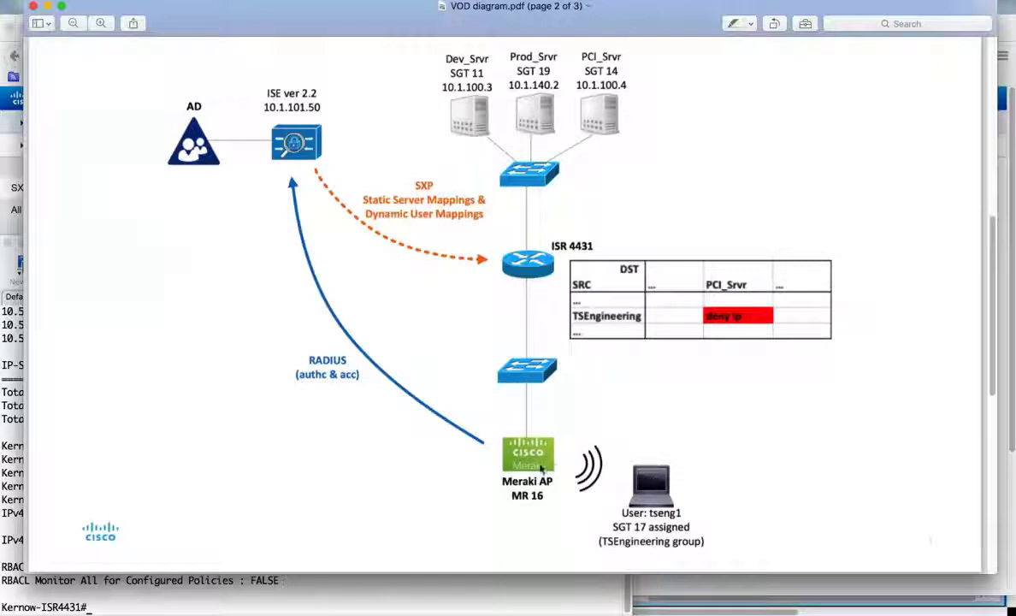
click(9, 106)
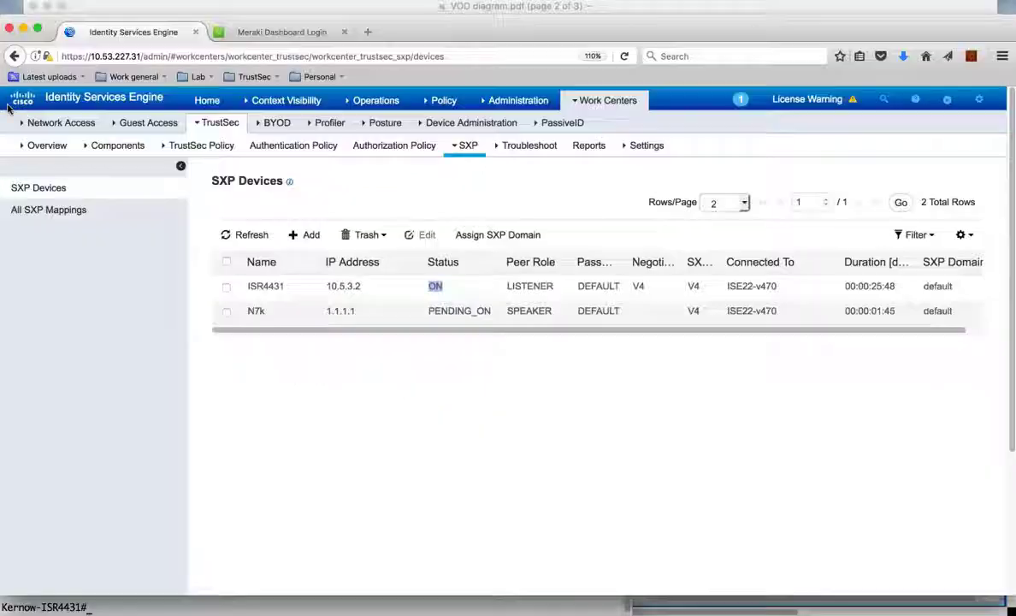
click(256, 31)
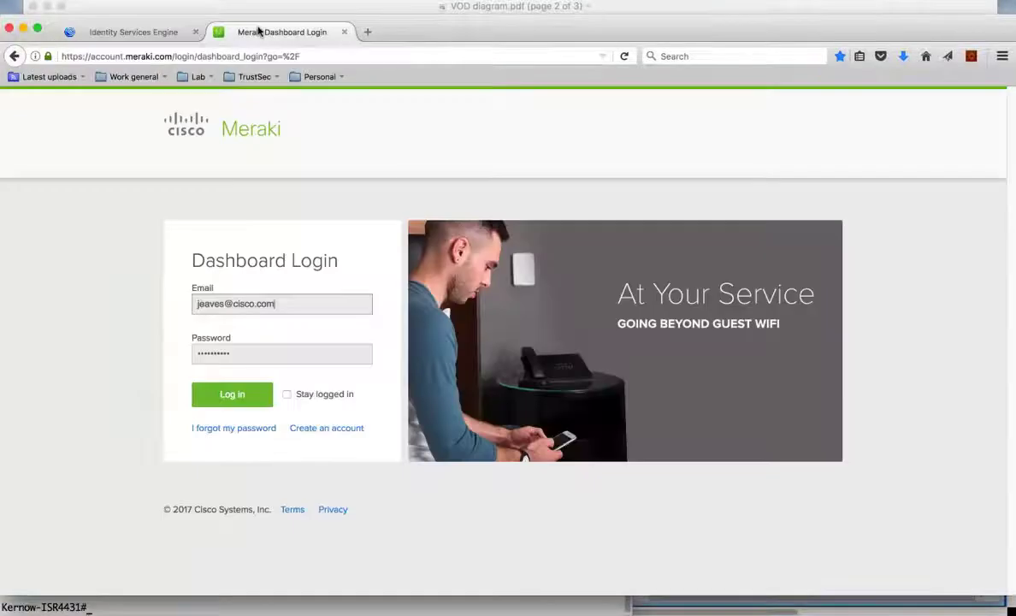
click(236, 394)
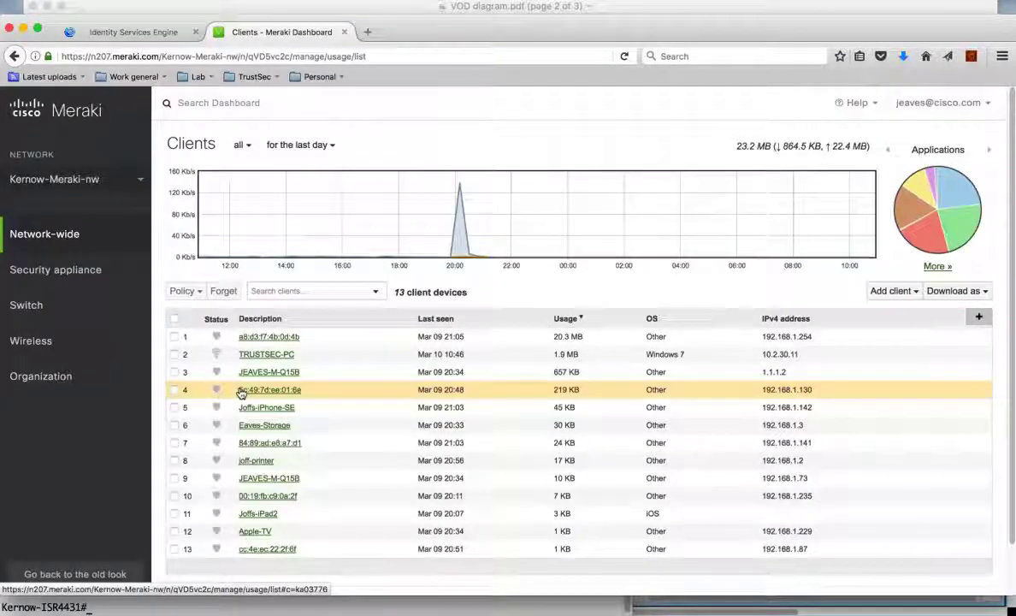
Open the MR16 access point from the wireless access points list and review its details and client usage.
mouse_move(70, 344)
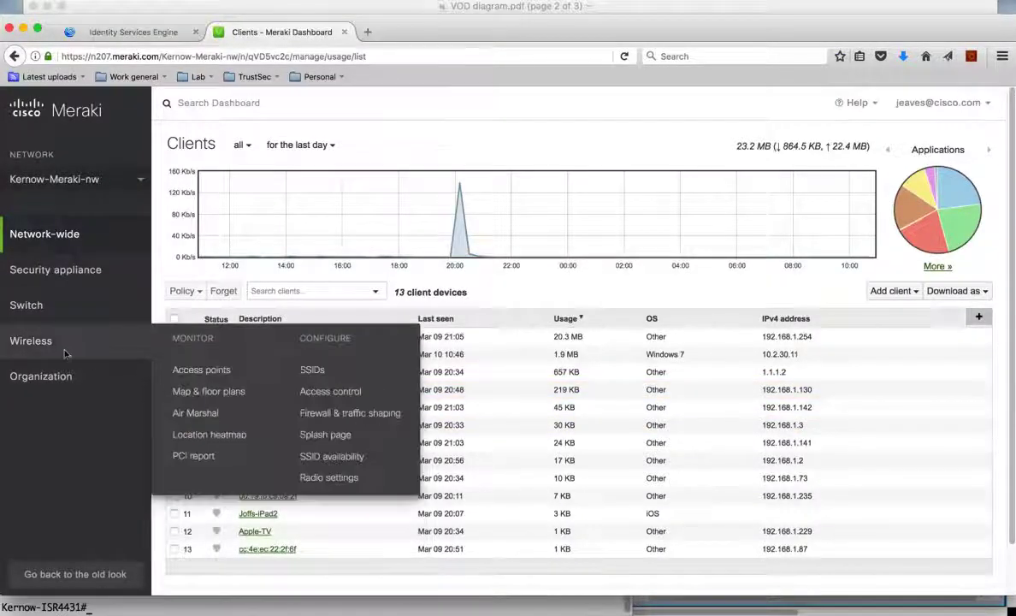
click(209, 373)
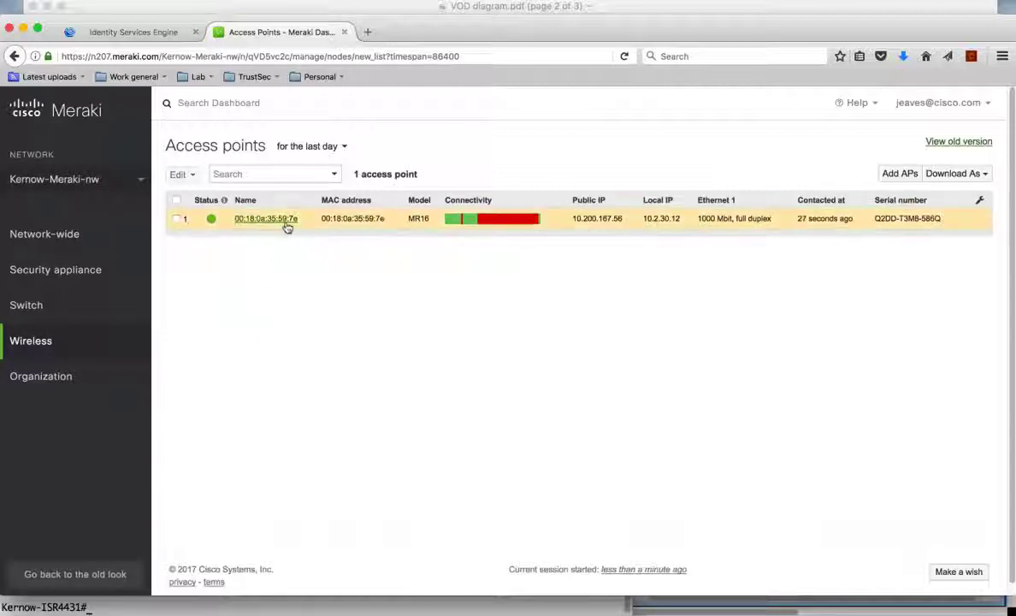
click(282, 221)
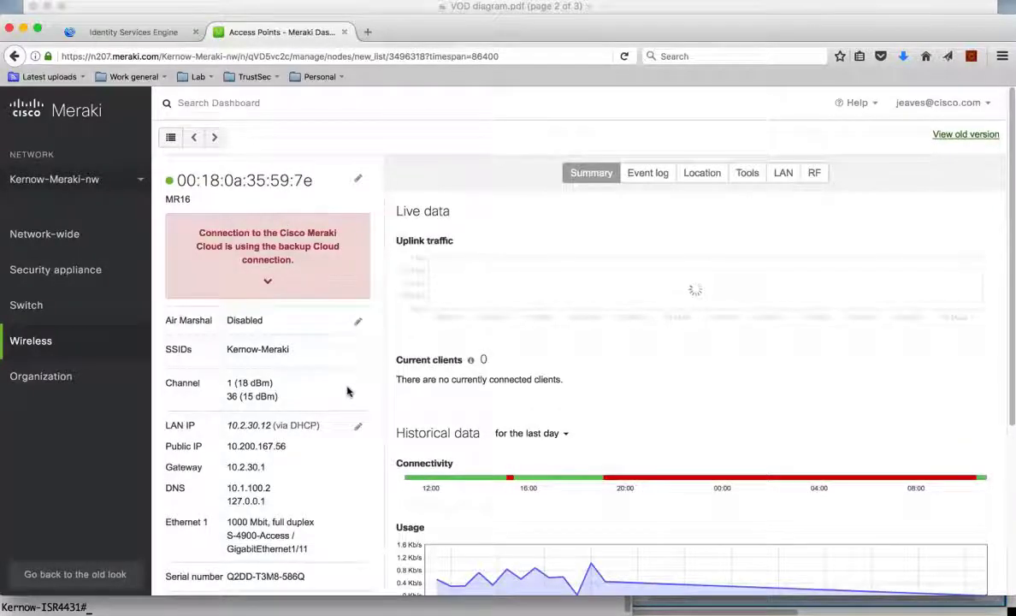
scroll(351, 389, down, 5)
scroll(347, 392, down, 1)
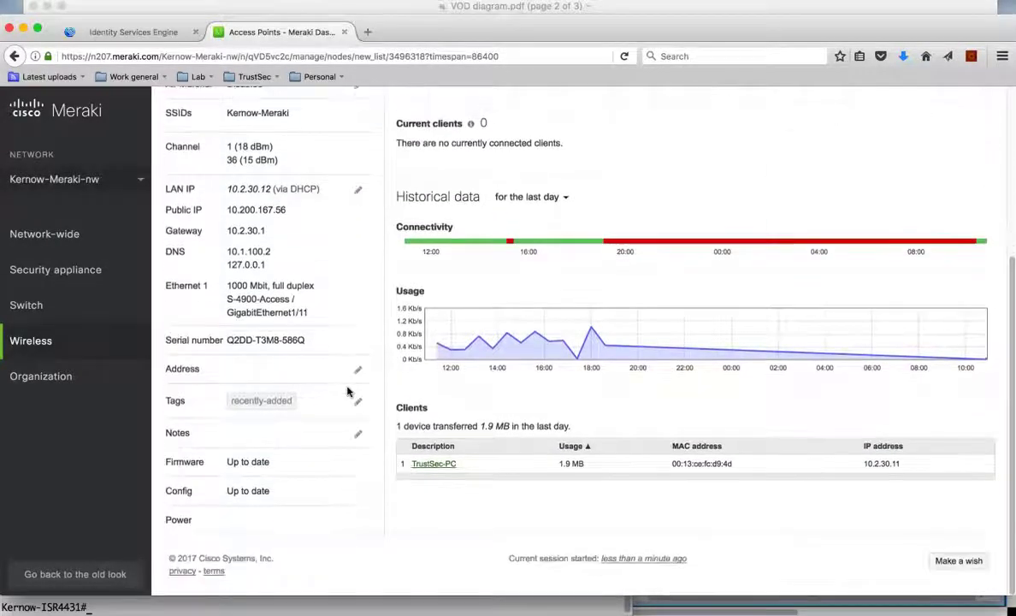
scroll(347, 391, up, 4)
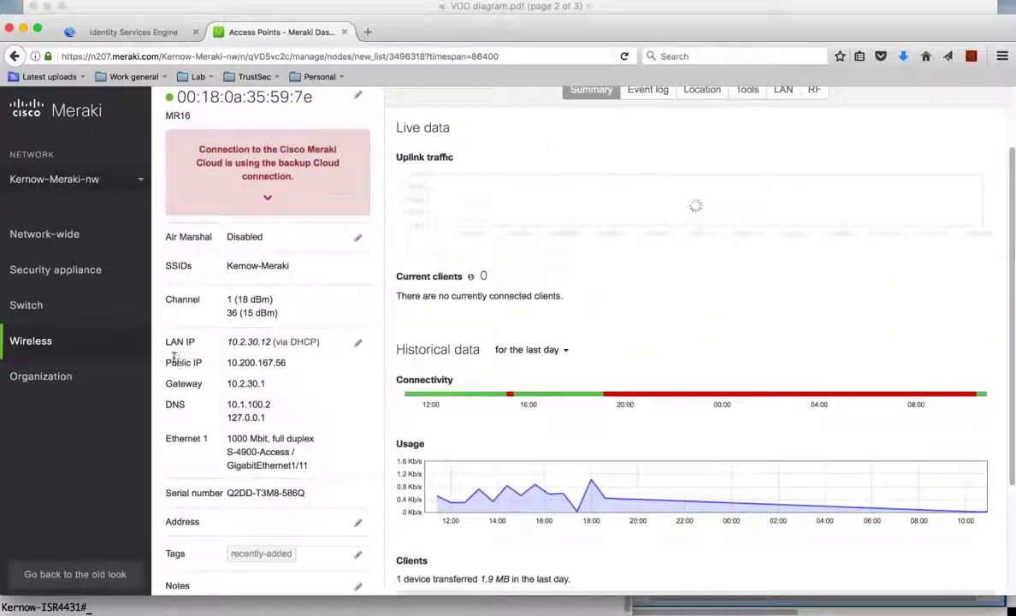
Review the SSID configuration overview, highlighting Kernow-Meraki, and open the wireless access control settings for that SSID.
mouse_move(88, 345)
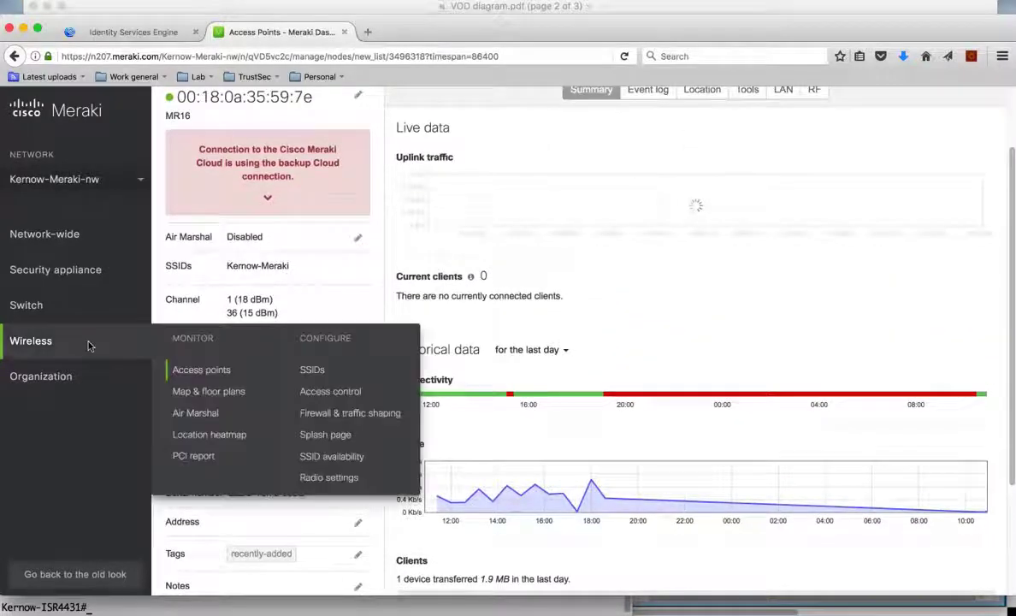
click(314, 371)
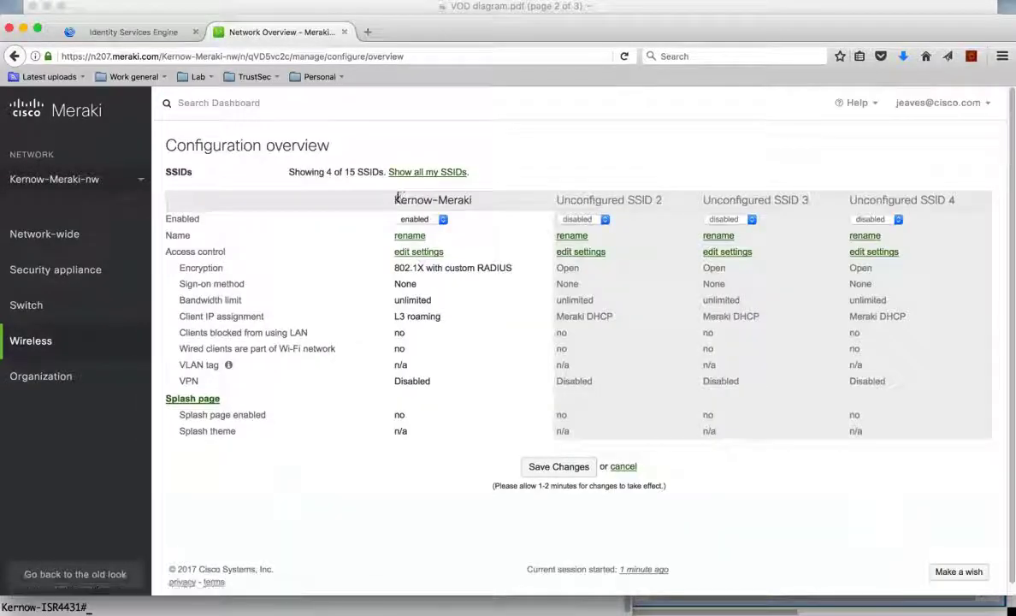
drag(395, 199, 466, 200)
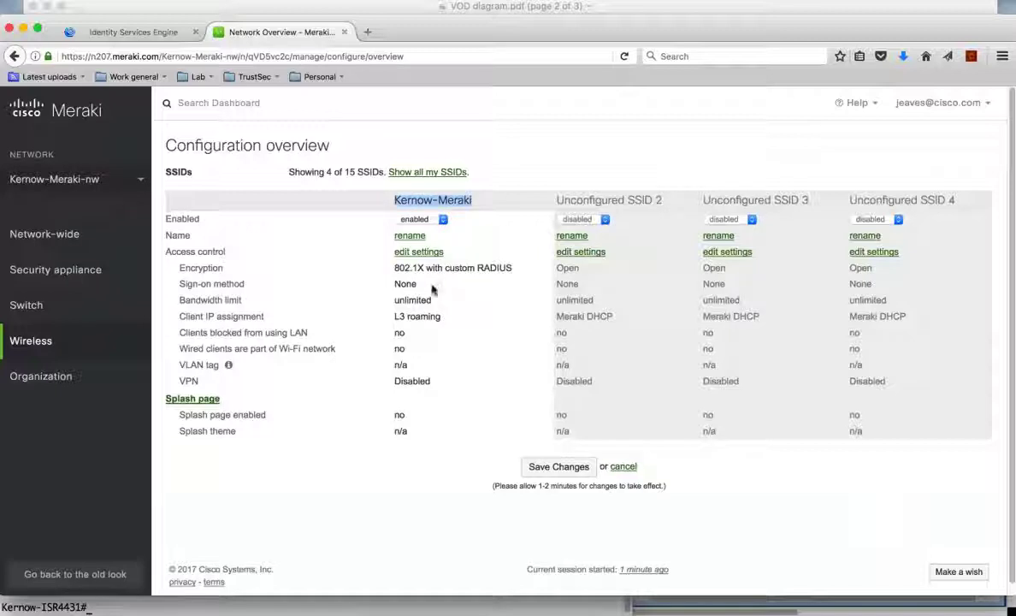
mouse_move(61, 345)
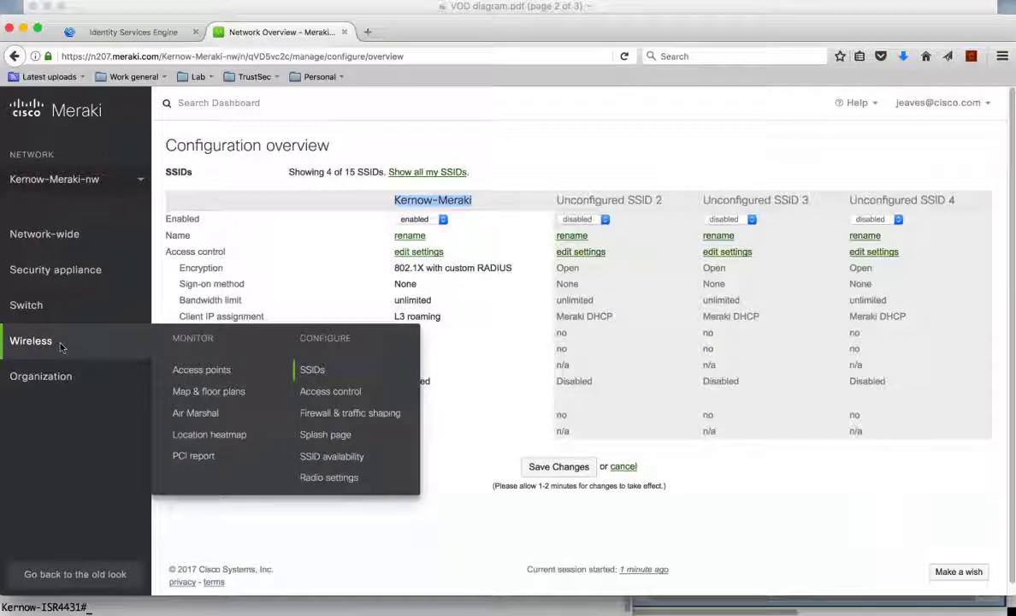
click(334, 394)
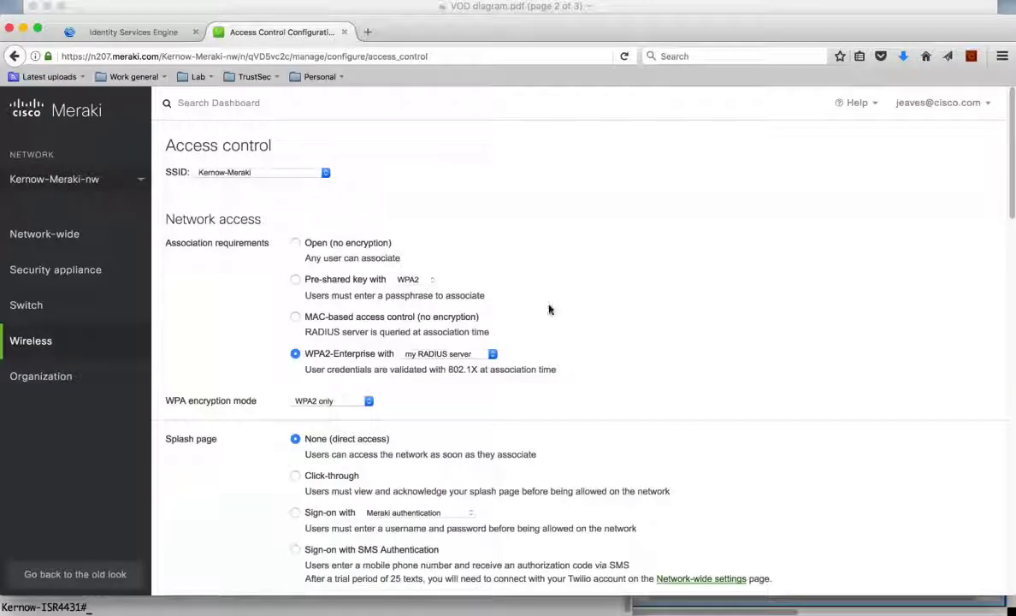
Review the Kernow-Meraki association and splash page settings, and highlight the RADIUS server host address 10.1.101.50.
scroll(601, 251, down, 1)
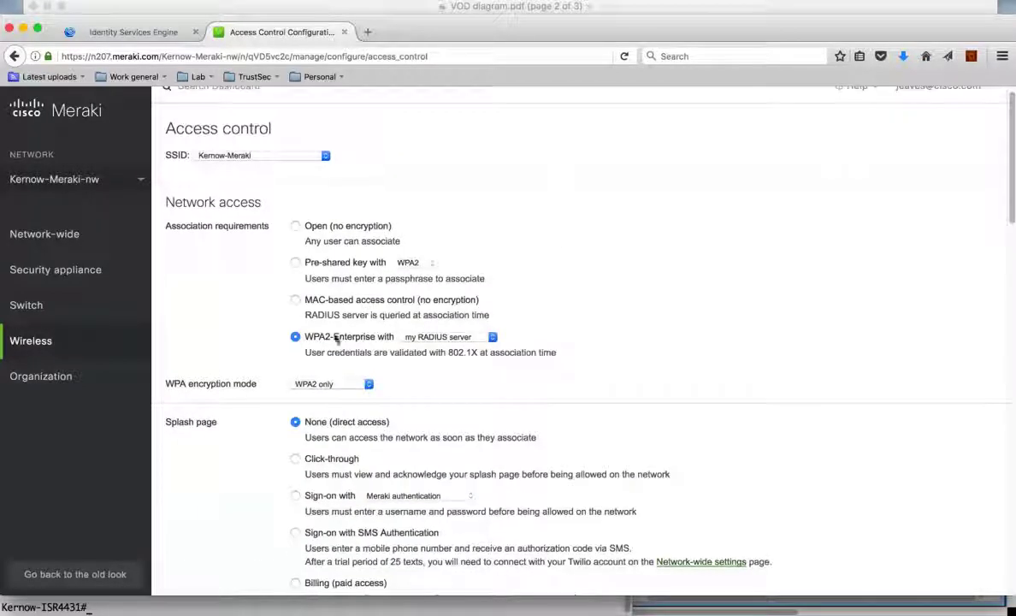
scroll(625, 338, down, 10)
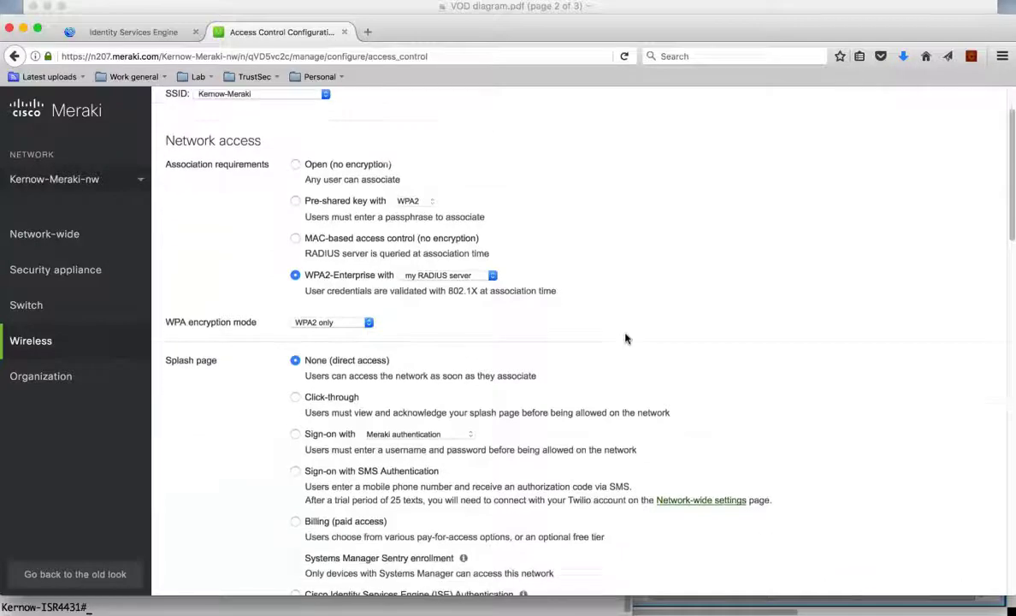
scroll(626, 339, down, 6)
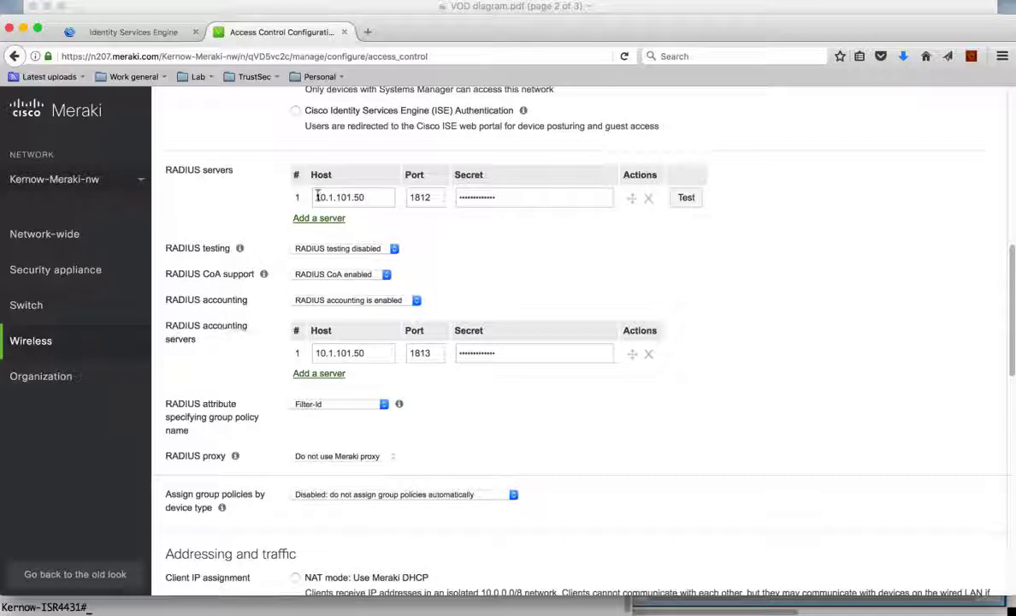
drag(316, 197, 364, 198)
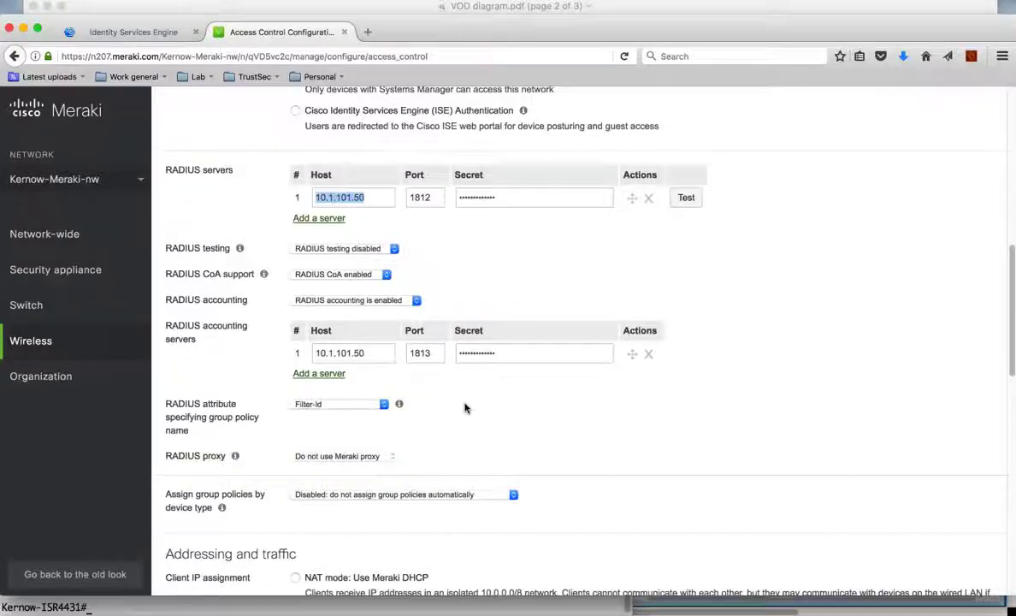
Review the remaining access control settings: RADIUS CoA and accounting, client IP assignment, VLAN tagging, RADIUS override and wireless options.
scroll(466, 407, down, 1)
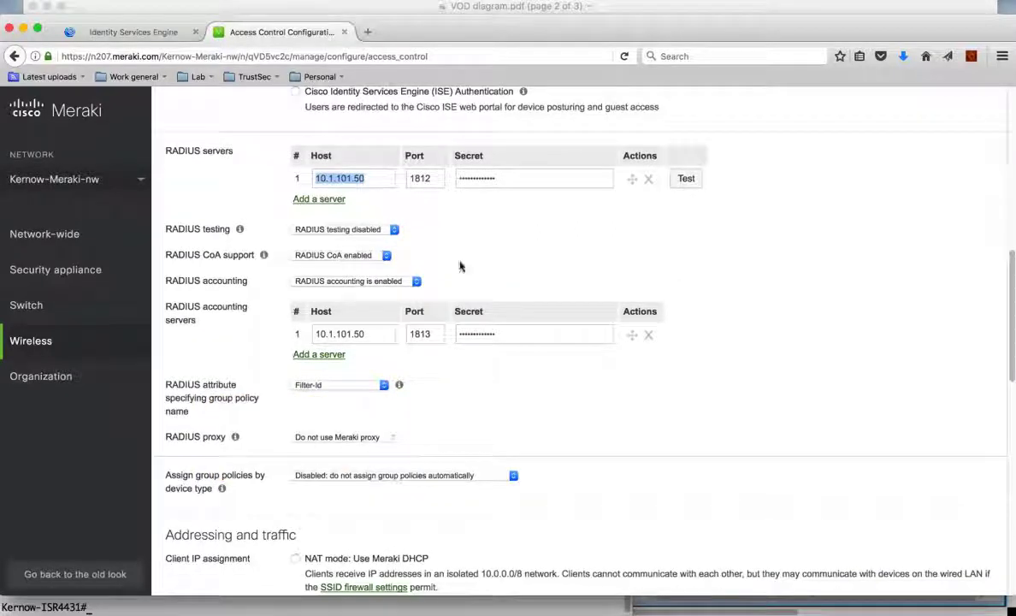
scroll(517, 389, down, 10)
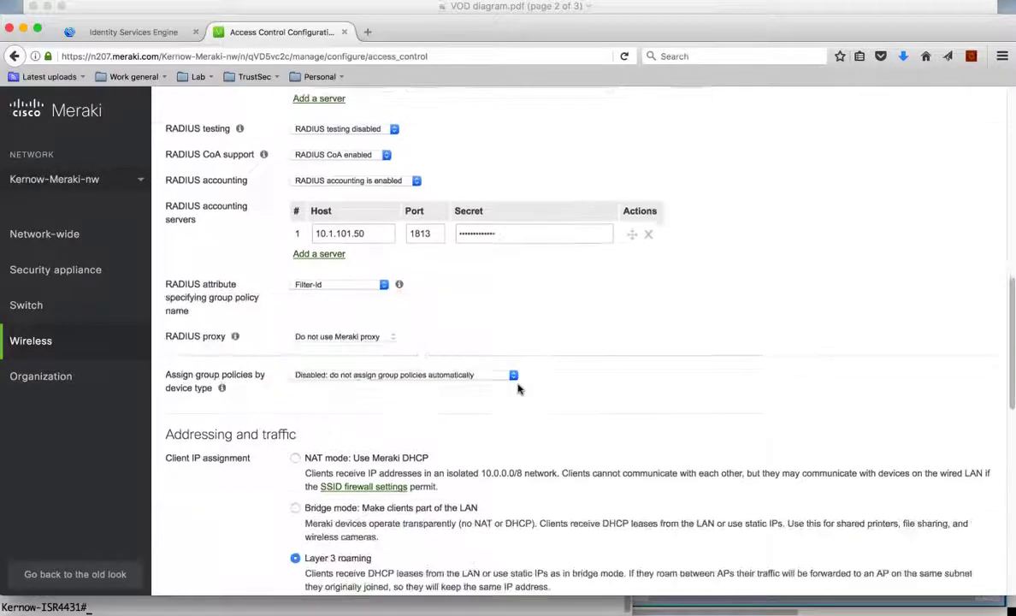
scroll(517, 389, down, 6)
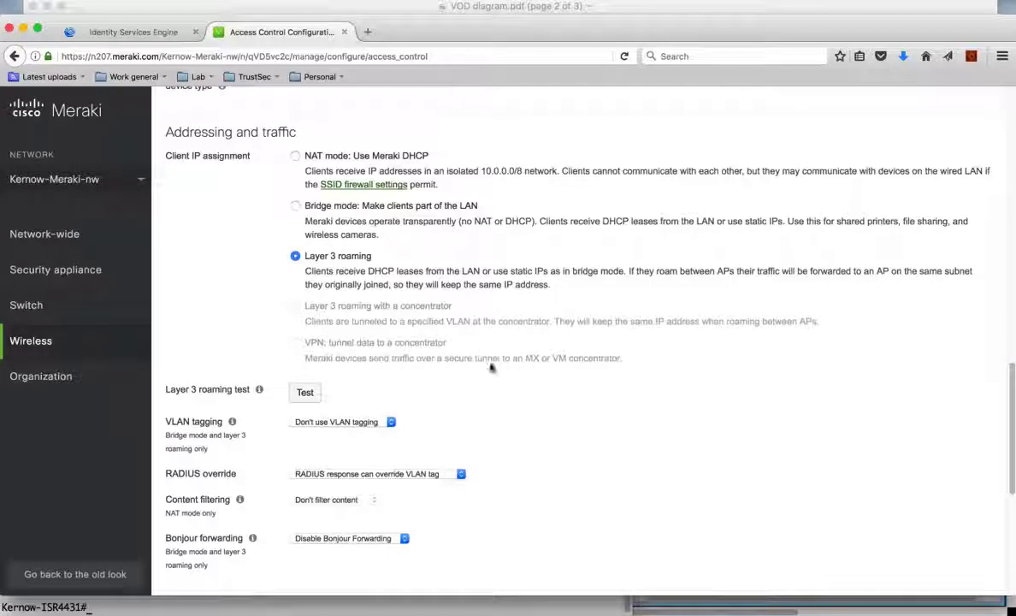
scroll(533, 399, down, 5)
scroll(533, 400, down, 6)
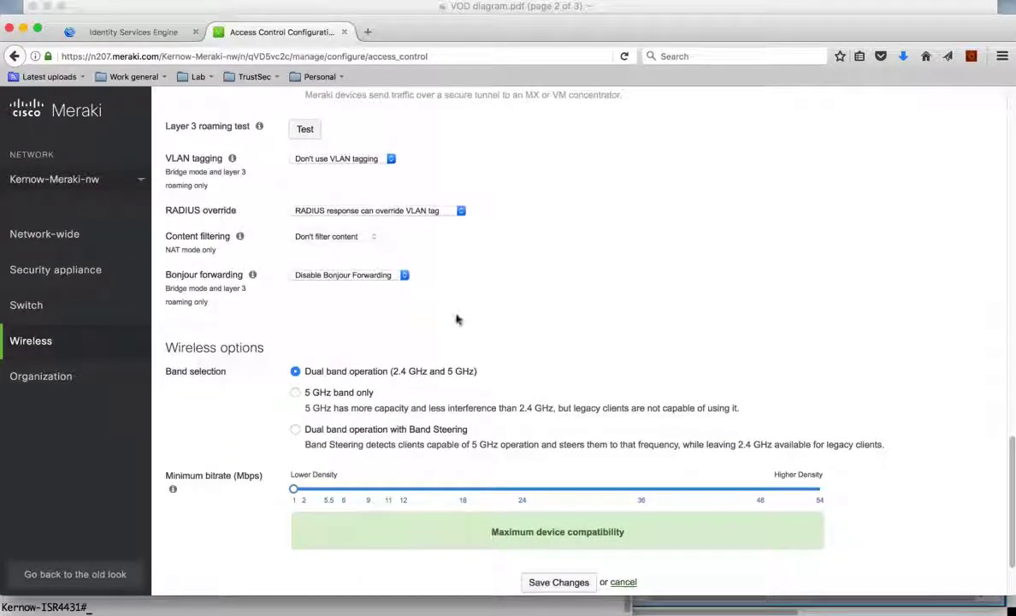
scroll(527, 343, down, 1)
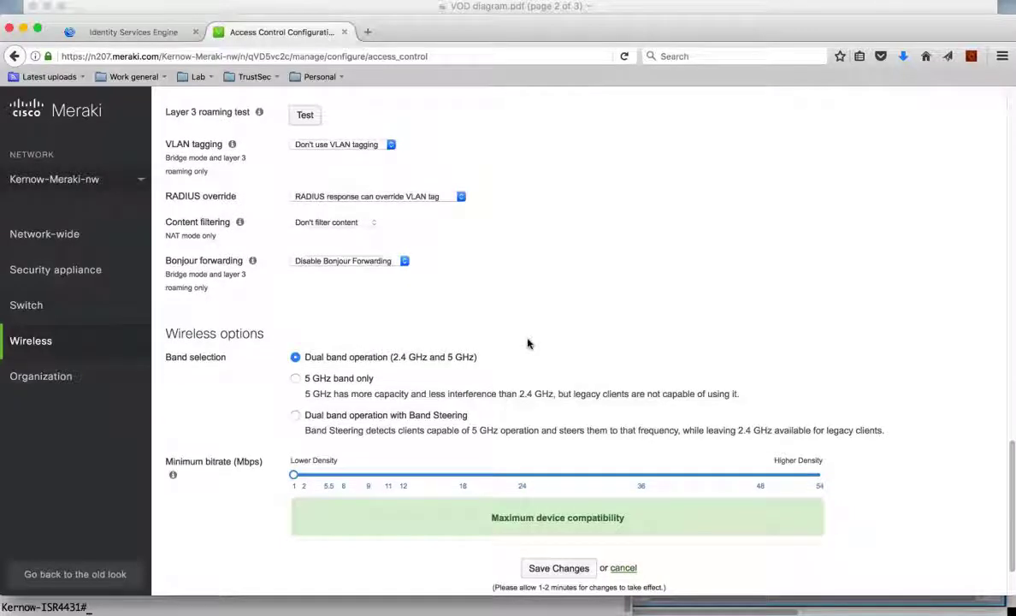
Switch to the Kernow-ISE-Mgmt remote desktop and connect the Windows client to the Kernow-Meraki wireless network.
click(706, 611)
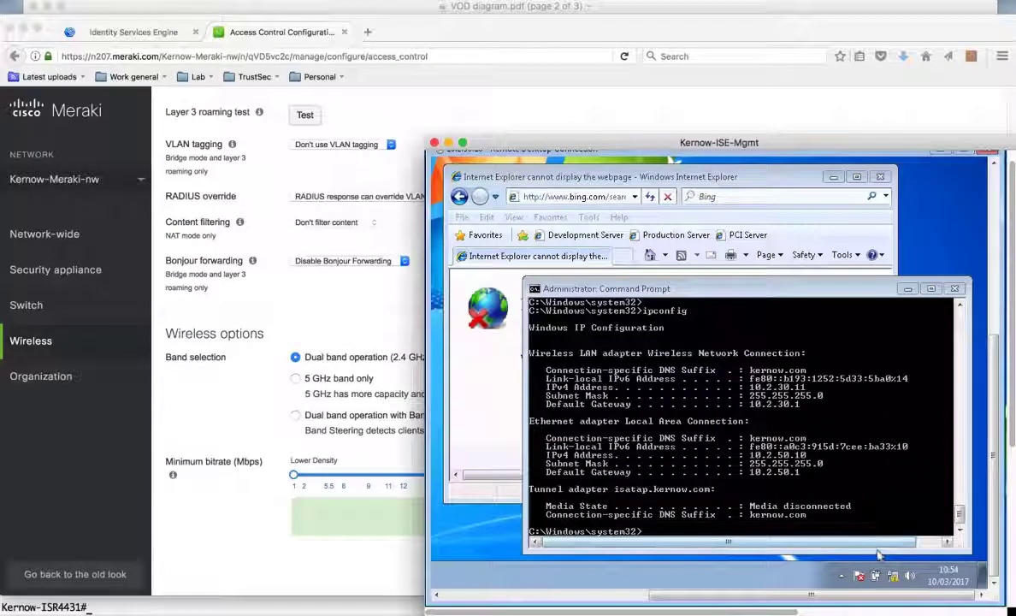
click(894, 578)
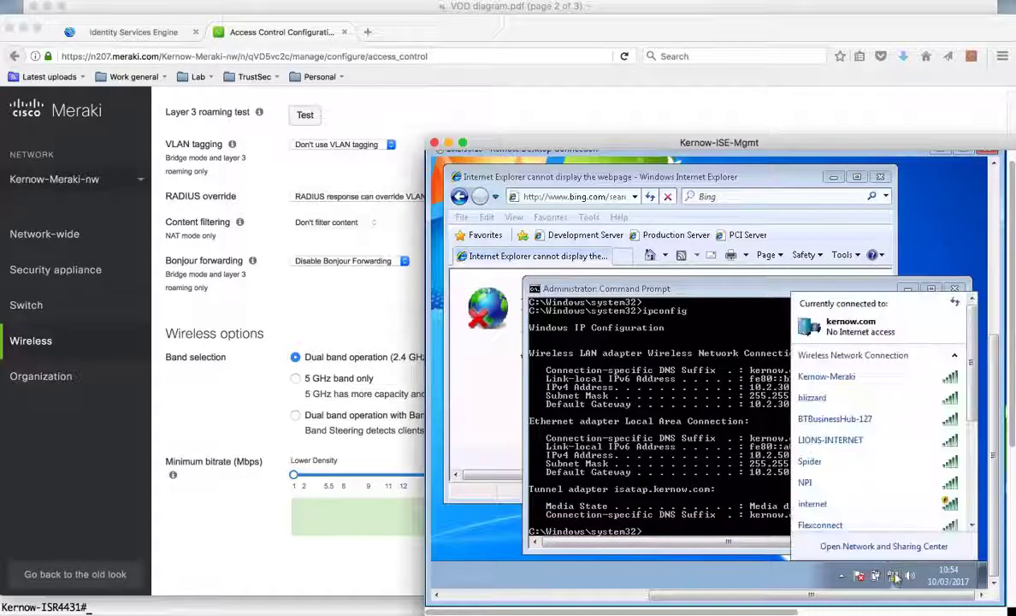
click(853, 385)
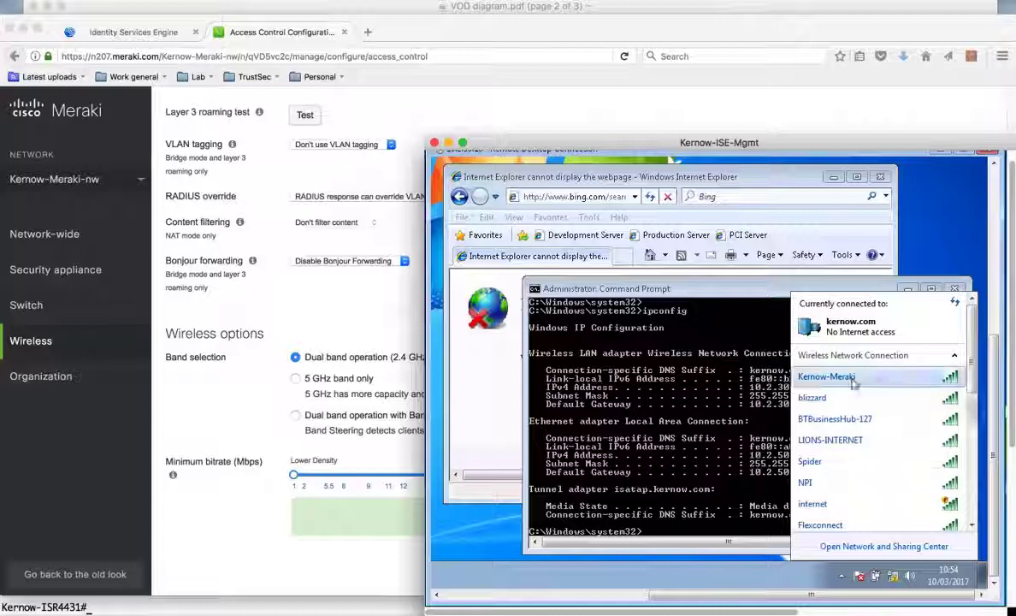
click(935, 402)
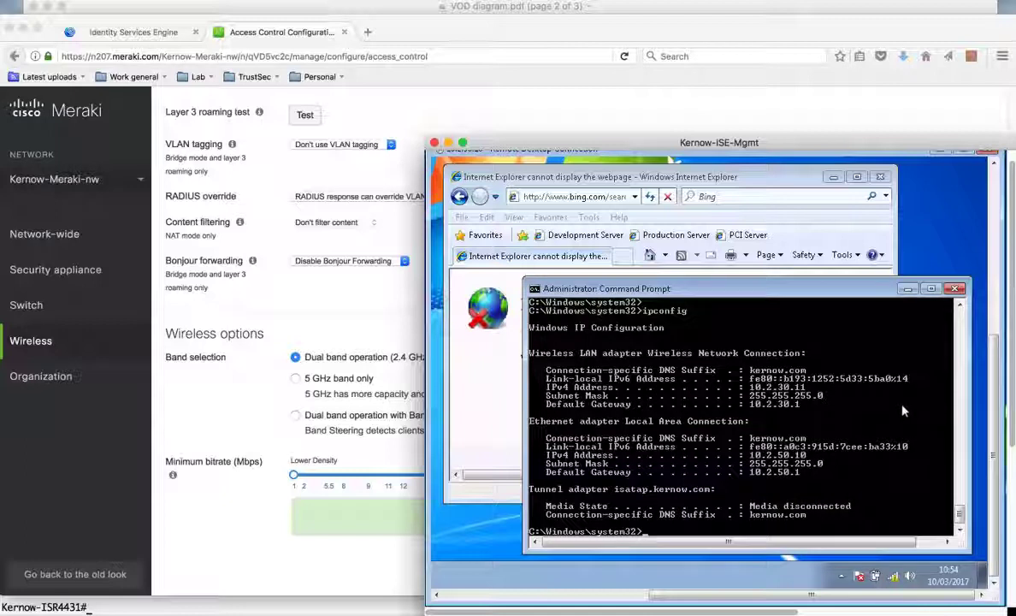
Run "ipconfig" in the Windows client's command prompt to check its wireless adapter address.
key(Return)
key(Return)
key(Return)
text(ipconfig)
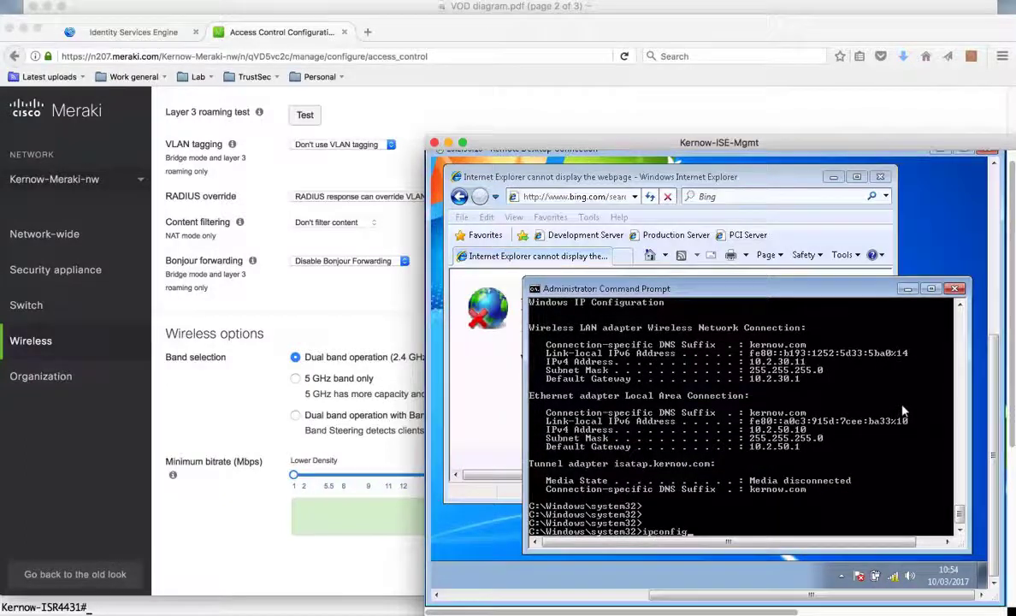
key(Return)
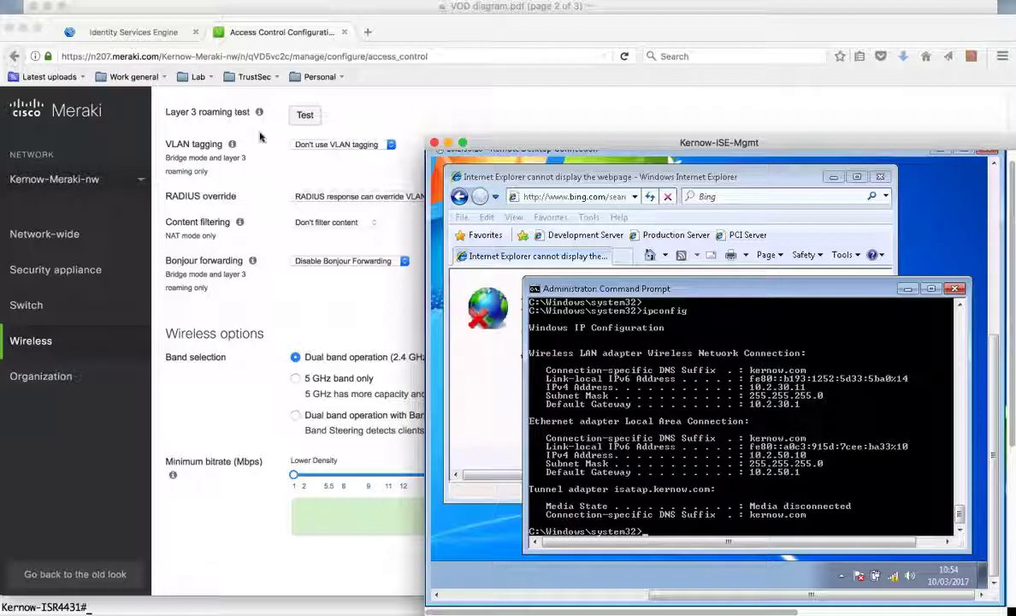
Switch to Identity Services Engine in the browser, open the RADIUS Live Logs, and highlight TSEngineering in the wireless user's latest Meraki authentication entry.
click(56, 22)
click(112, 33)
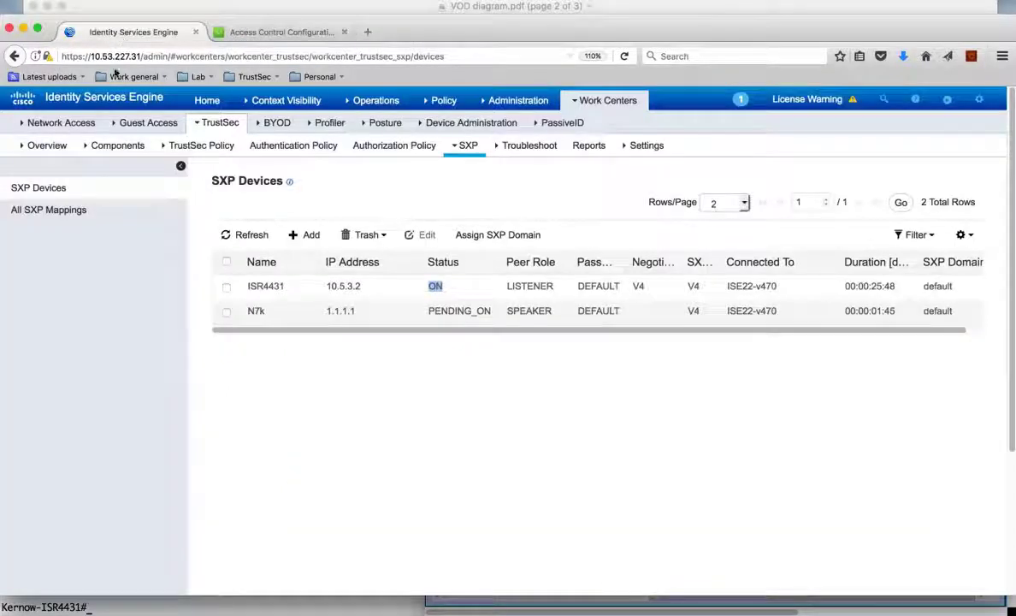
mouse_move(366, 100)
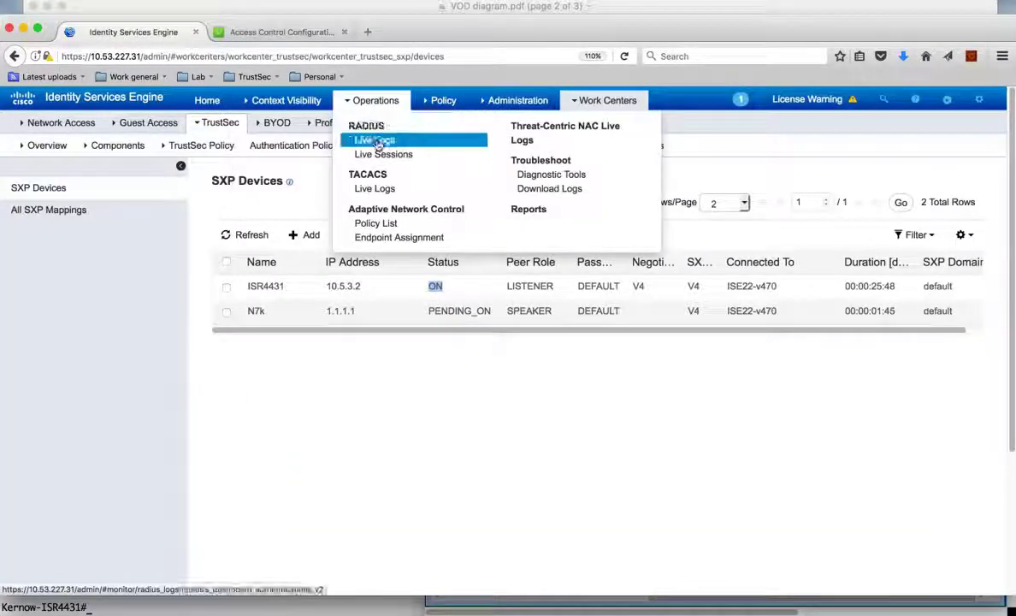
click(377, 140)
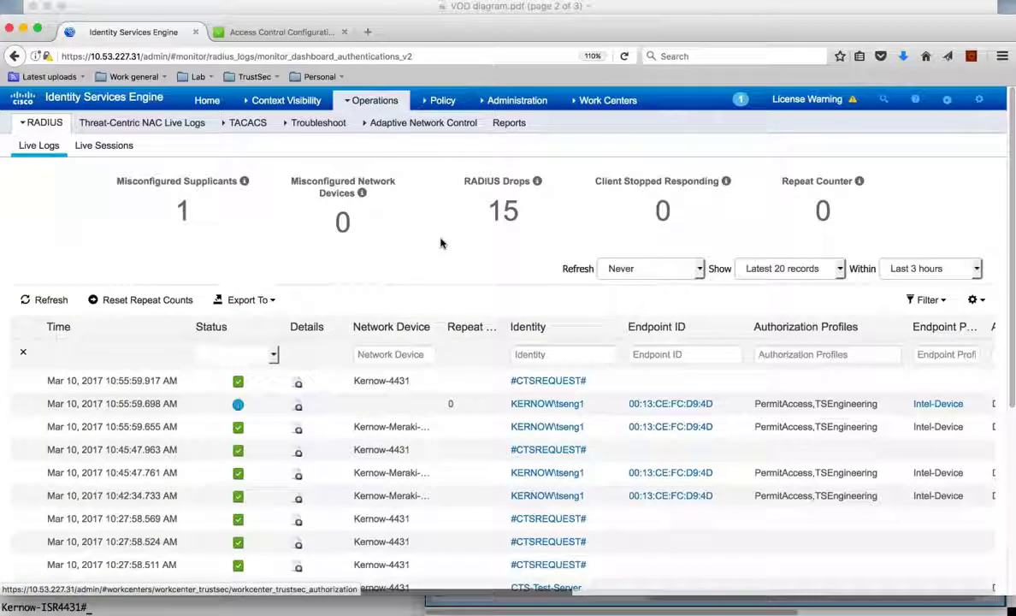
mouse_move(415, 430)
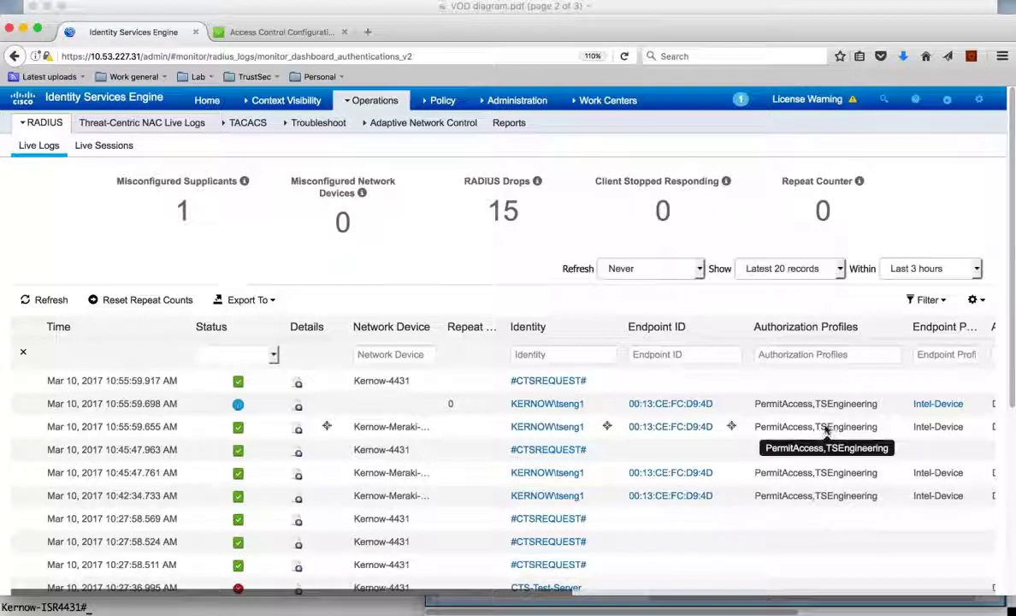
drag(820, 430, 874, 431)
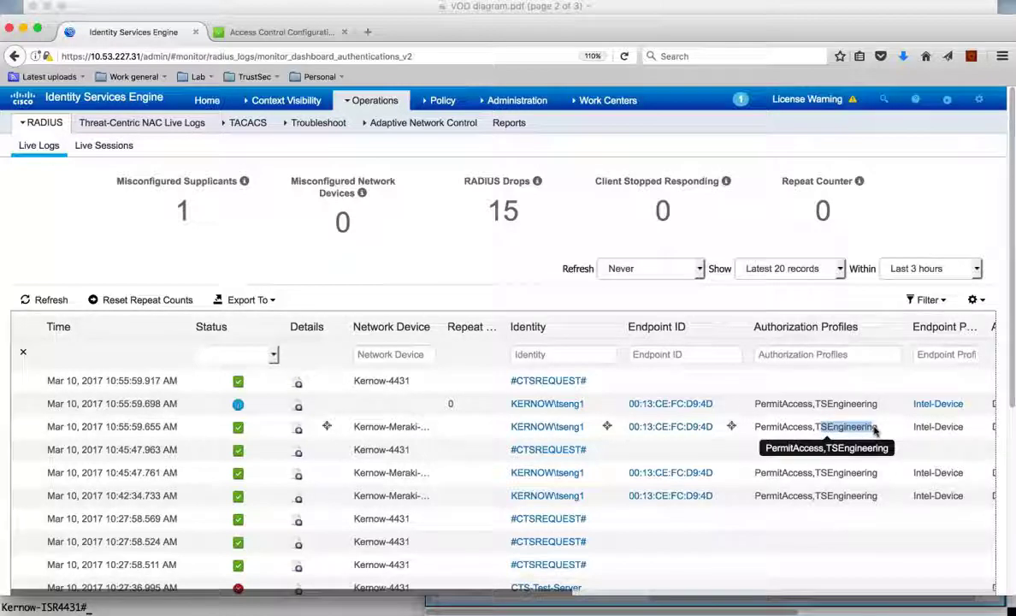
click(879, 429)
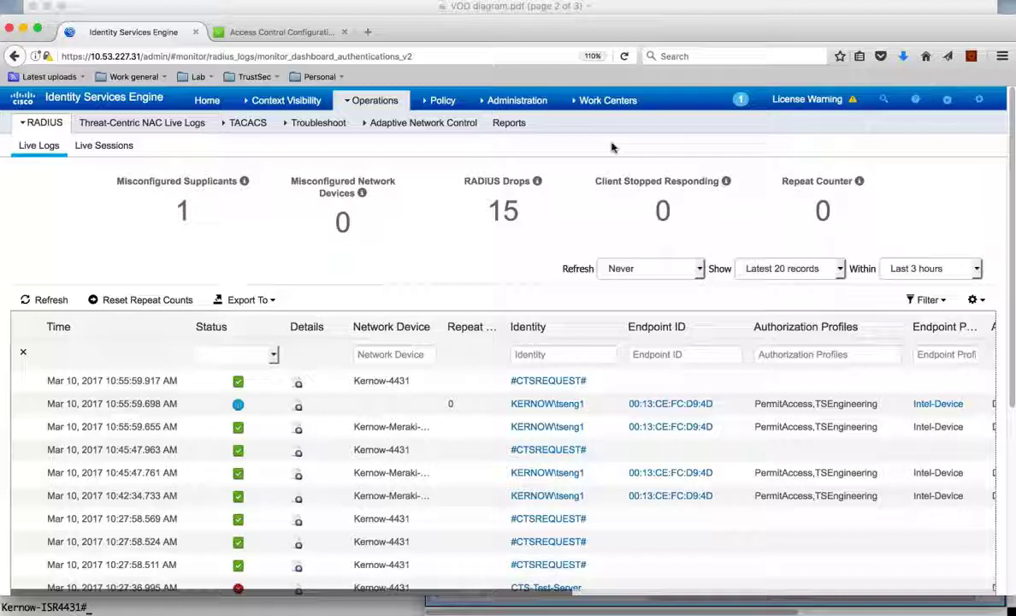
Open All SXP Mappings in the TrustSec work center and highlight the TSEngineering mapping for the wireless client's IP address.
click(608, 101)
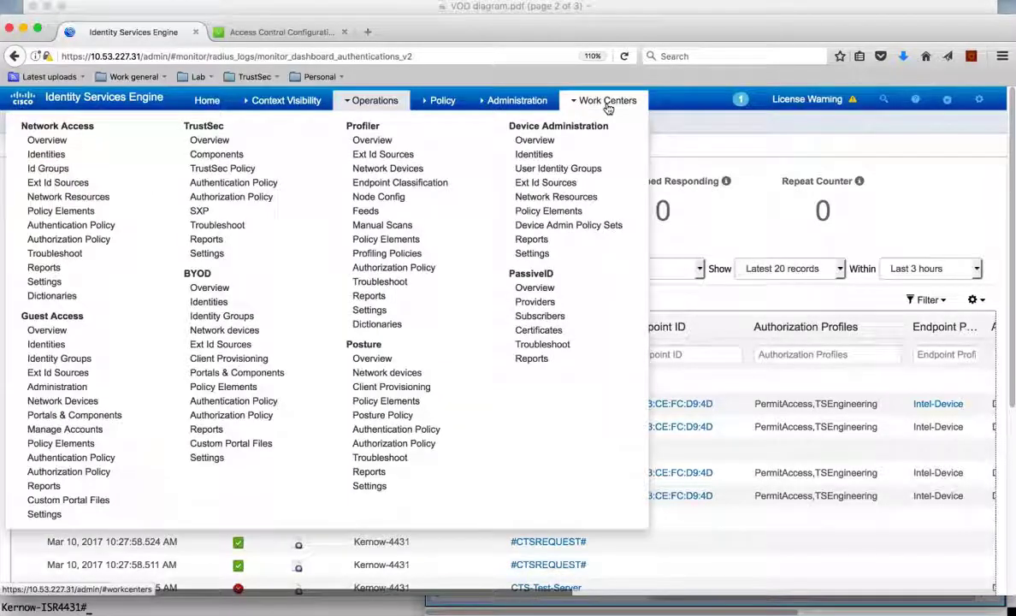
click(200, 209)
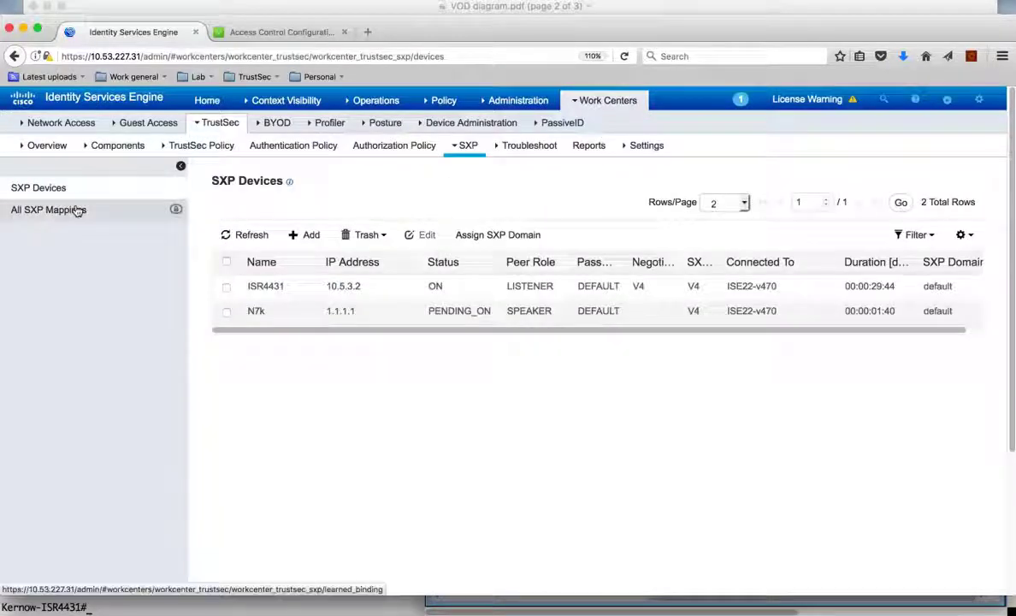
click(75, 212)
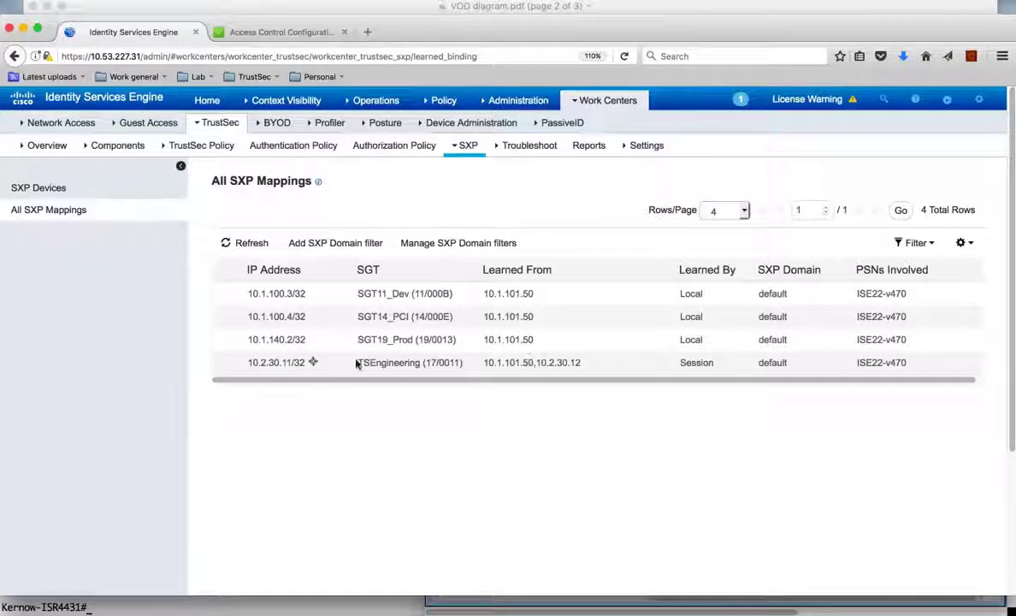
drag(253, 362, 288, 363)
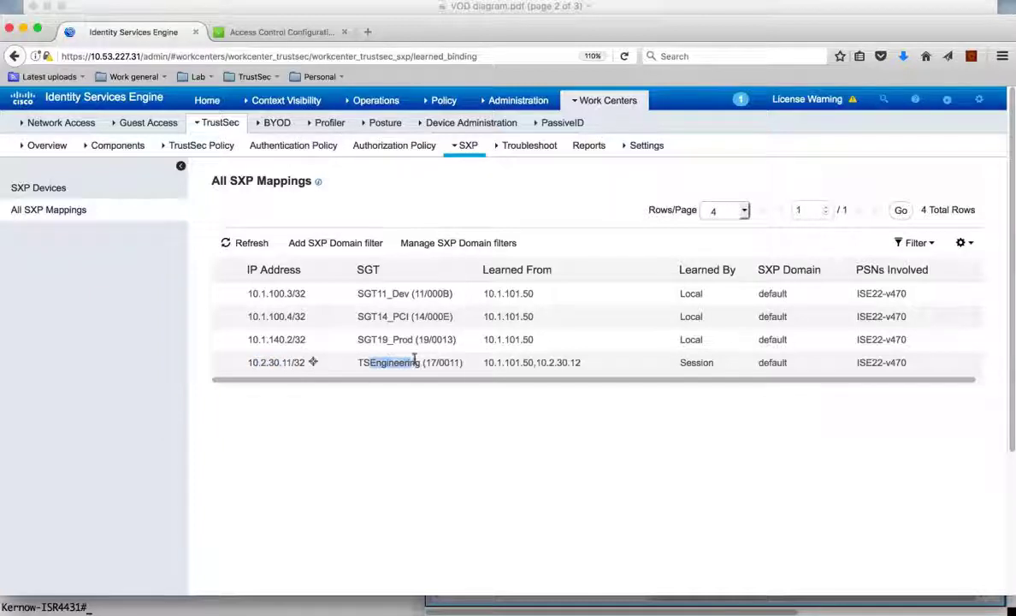
drag(371, 363, 414, 363)
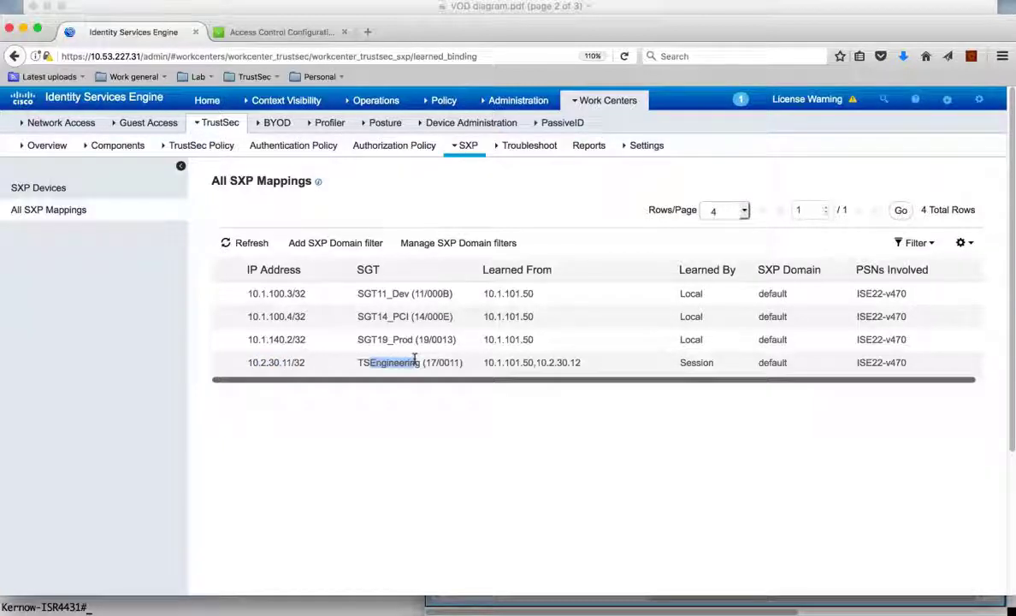
click(443, 409)
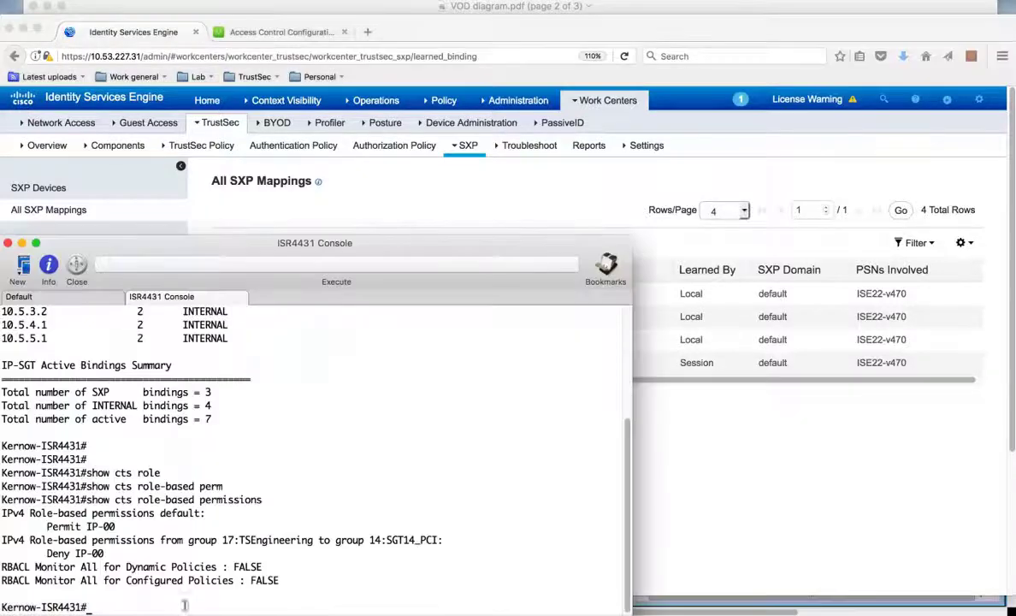
Switch to the ISR4431 console and run "show cts role-based sgt-map all" to list the router's IP-SGT bindings.
click(187, 607)
key(Return)
key(Return)
key(Up)
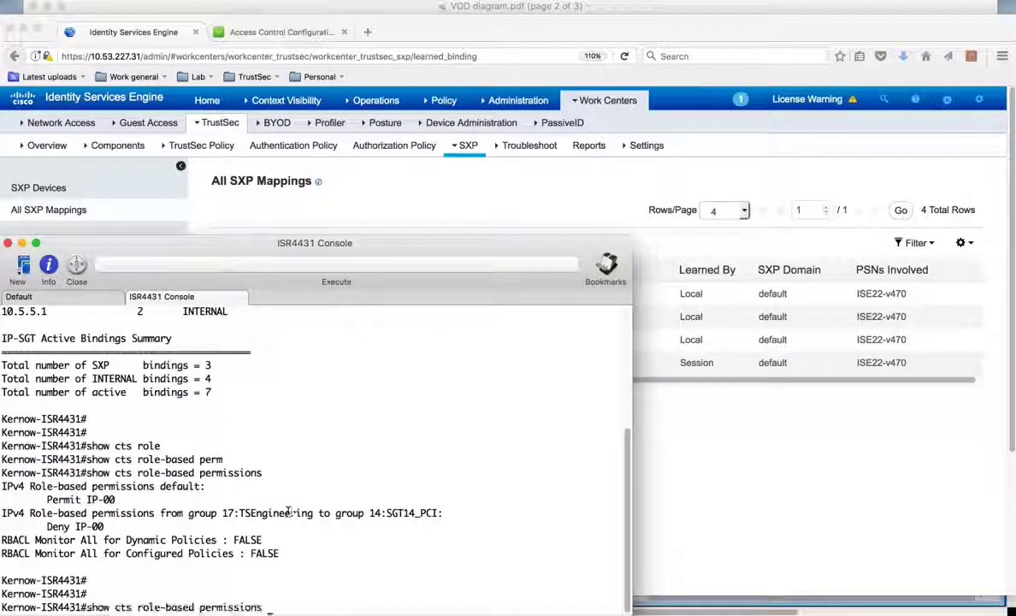
key(BackSpace)
key(BackSpace)
key(BackSpace)
key(BackSpace)
key(BackSpace)
key(BackSpace)
key(BackSpace)
key(BackSpace)
key(BackSpace)
key(BackSpace)
key(BackSpace)
text(sgt-map all)
key(Return)
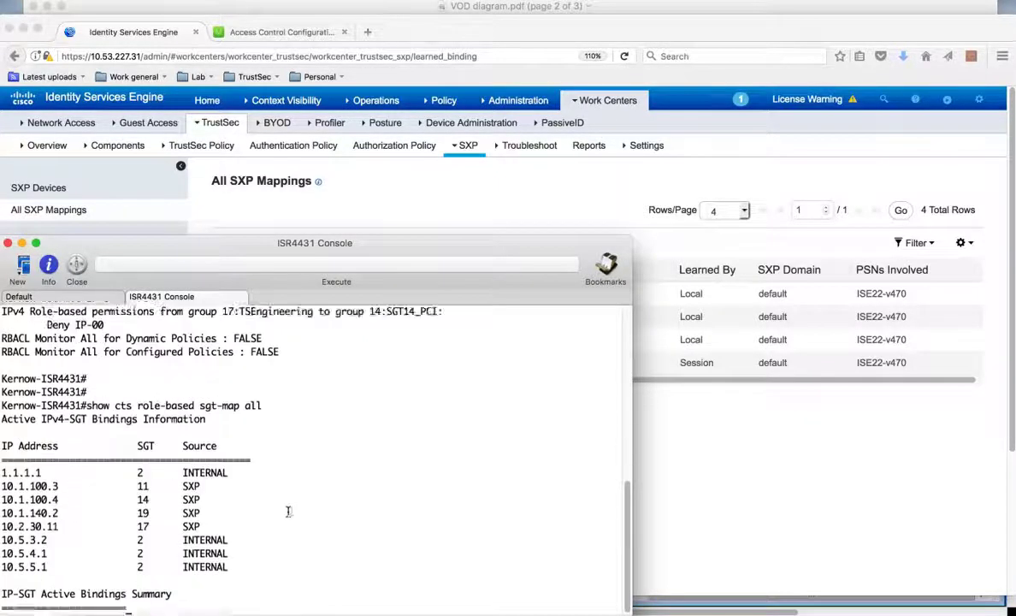
Highlight the wireless client's 10.2.30.11 binding and the three SXP-learned server bindings in the console output.
drag(211, 459, 78, 457)
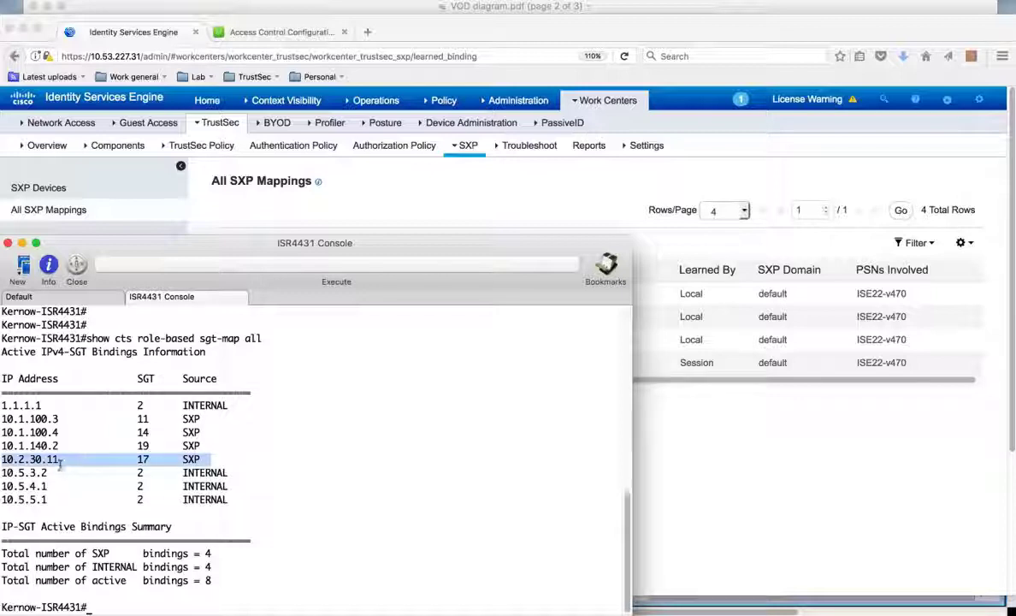
click(147, 459)
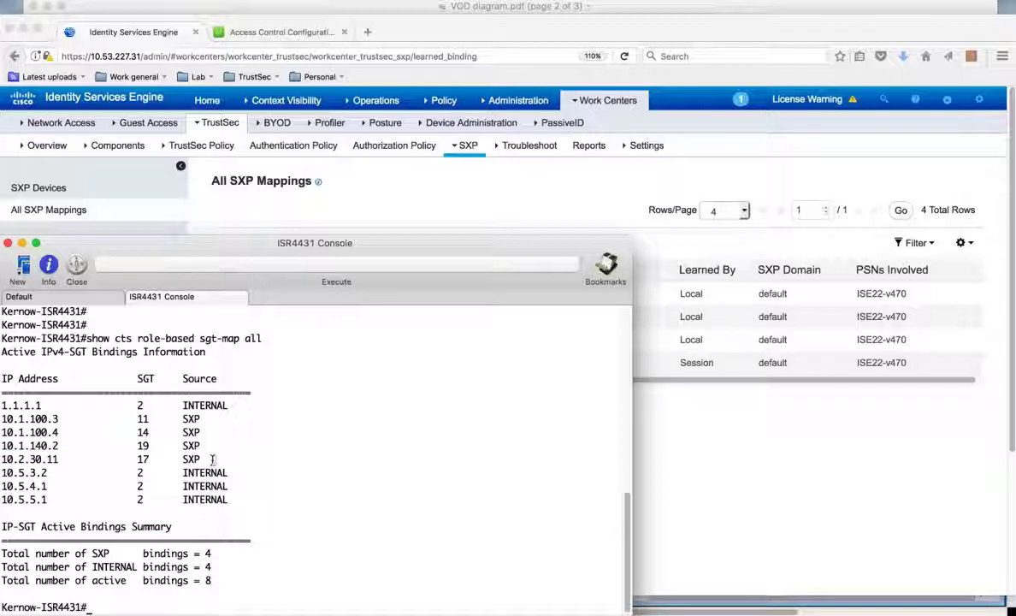
drag(212, 460, 48, 473)
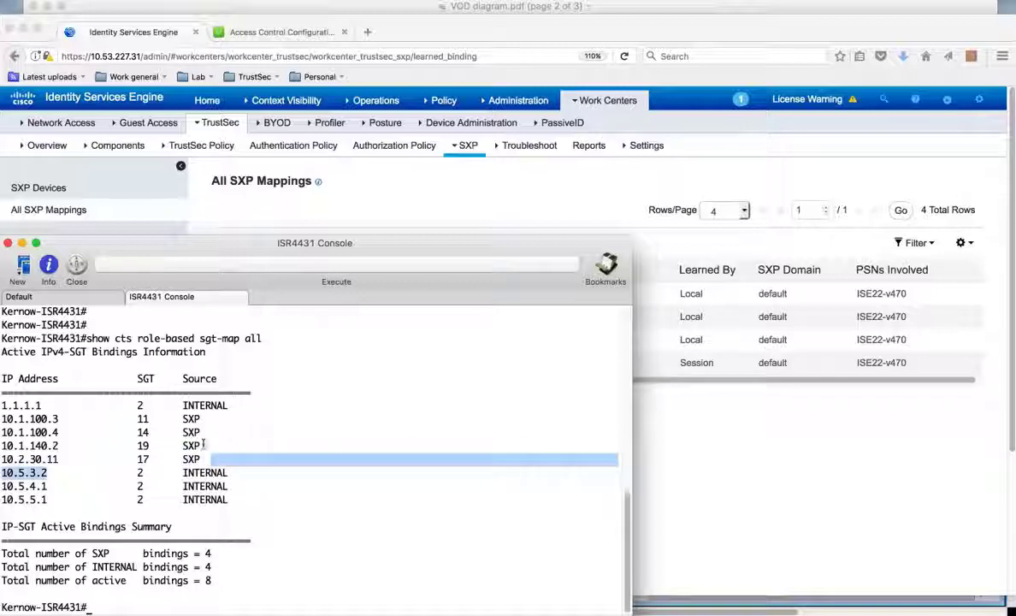
drag(203, 444, 7, 419)
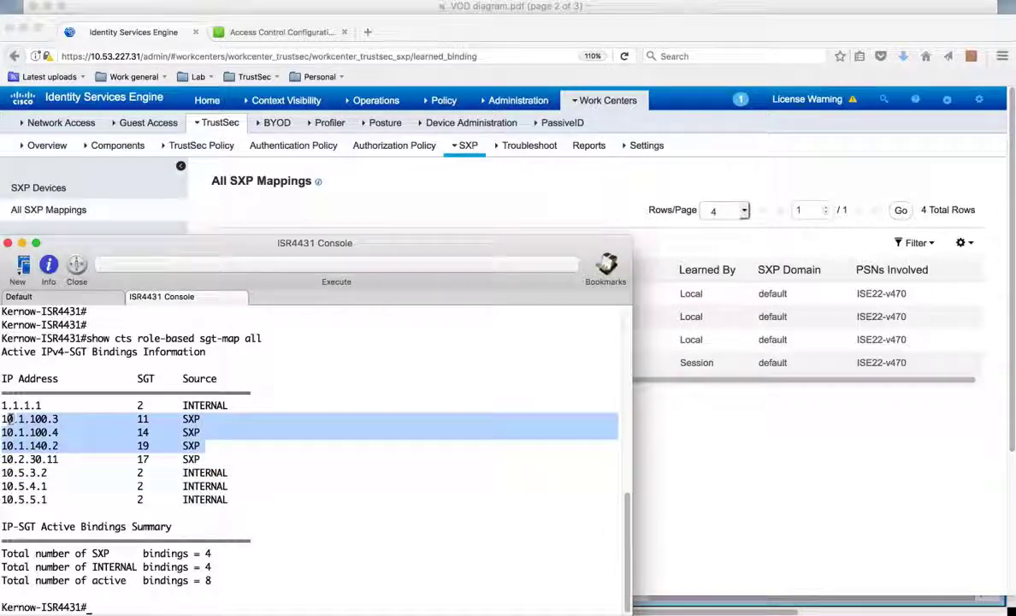
click(281, 431)
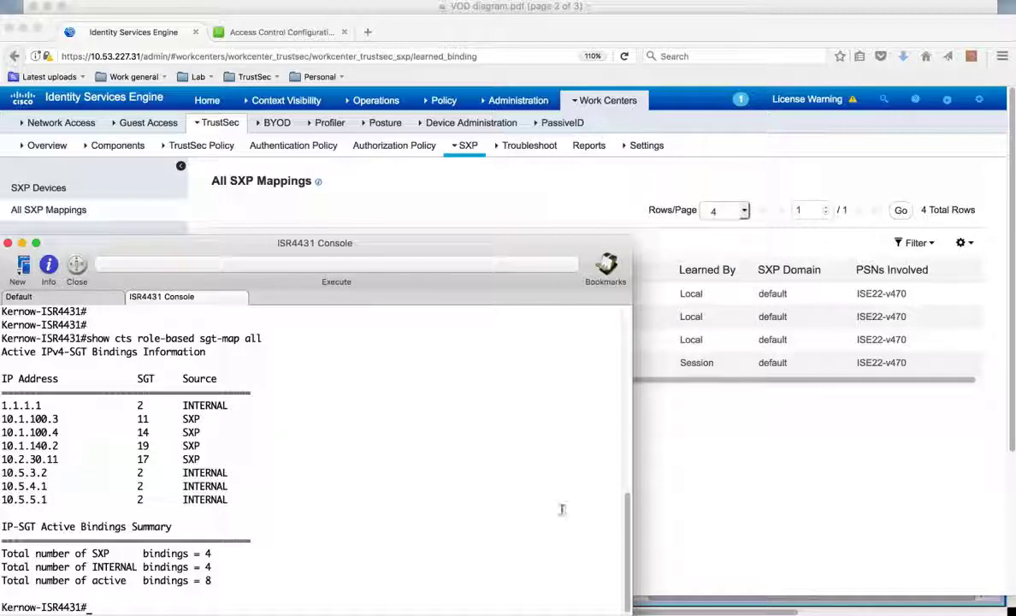
Switch to the Kernow-ISE-Mgmt remote desktop and load the Development, Production and PCI Server bookmarks in the client's Internet Explorer.
click(708, 613)
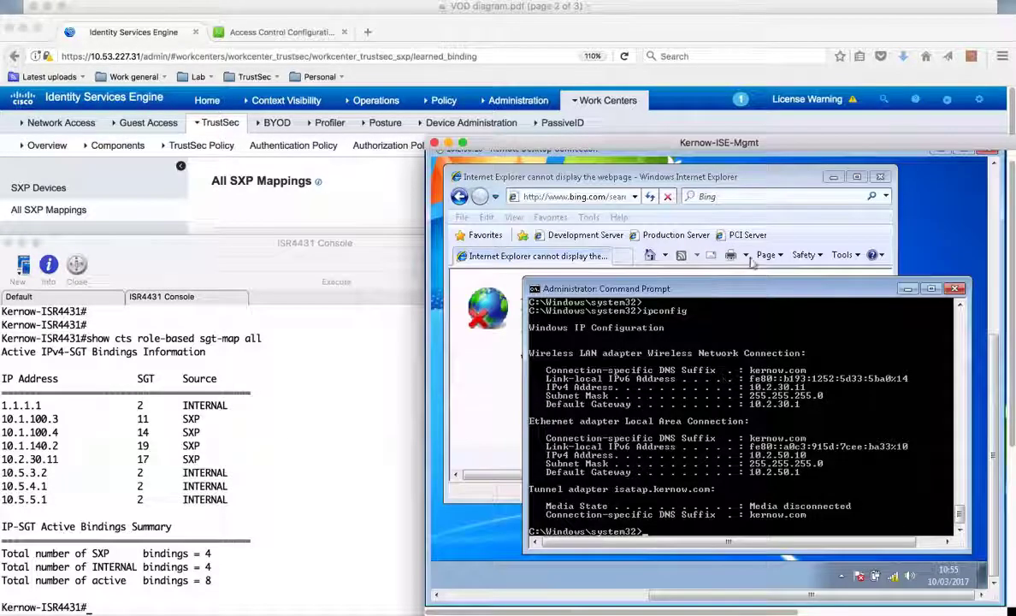
click(719, 175)
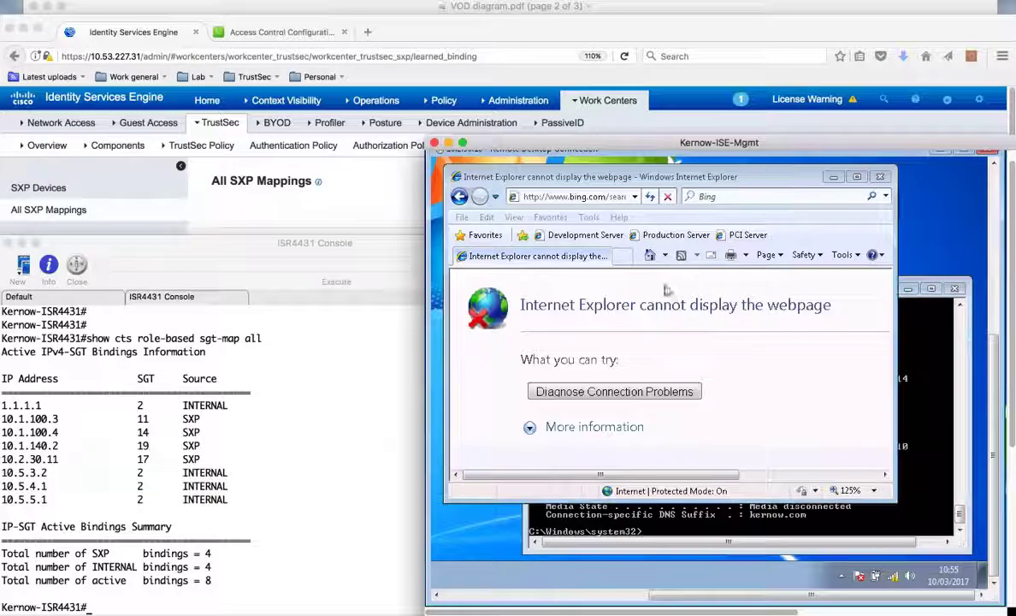
click(583, 236)
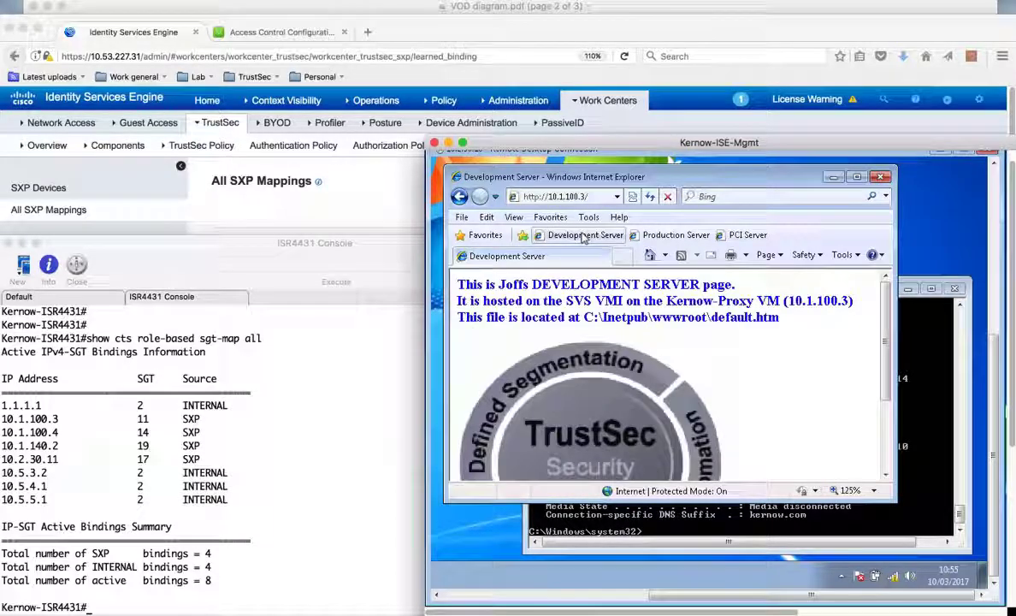
click(676, 236)
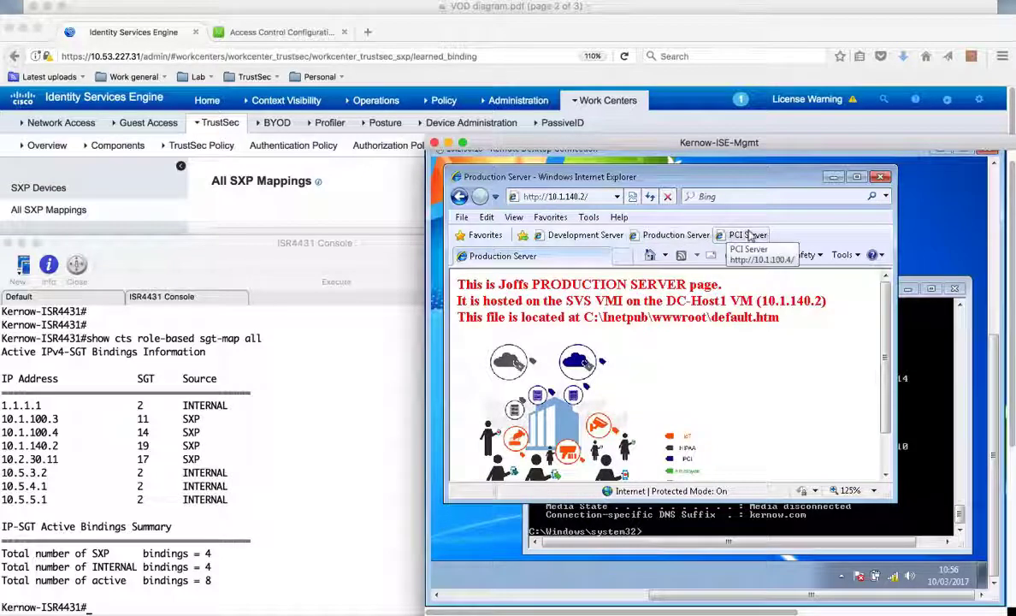
click(748, 236)
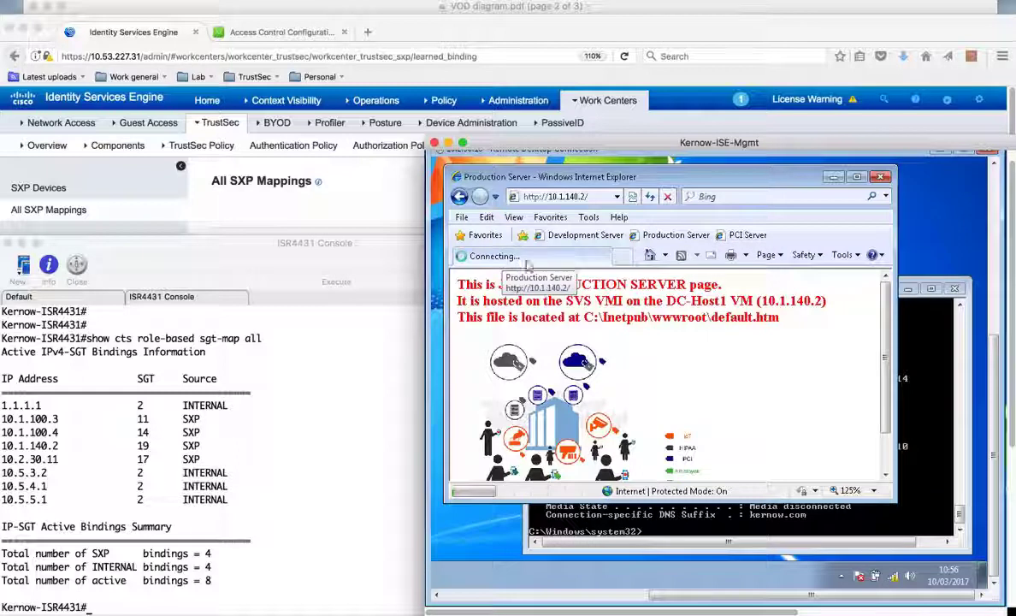
Switch to the ISR4431 console and run "show cts role-based counters" to list the enforcement counters.
click(341, 432)
key(Return)
key(Return)
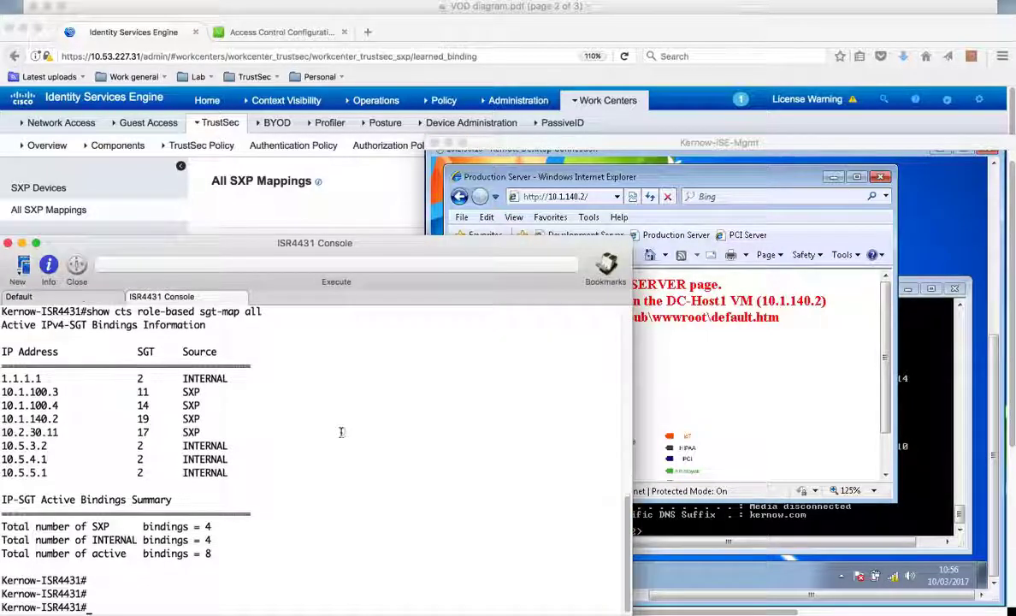
text(show cts )
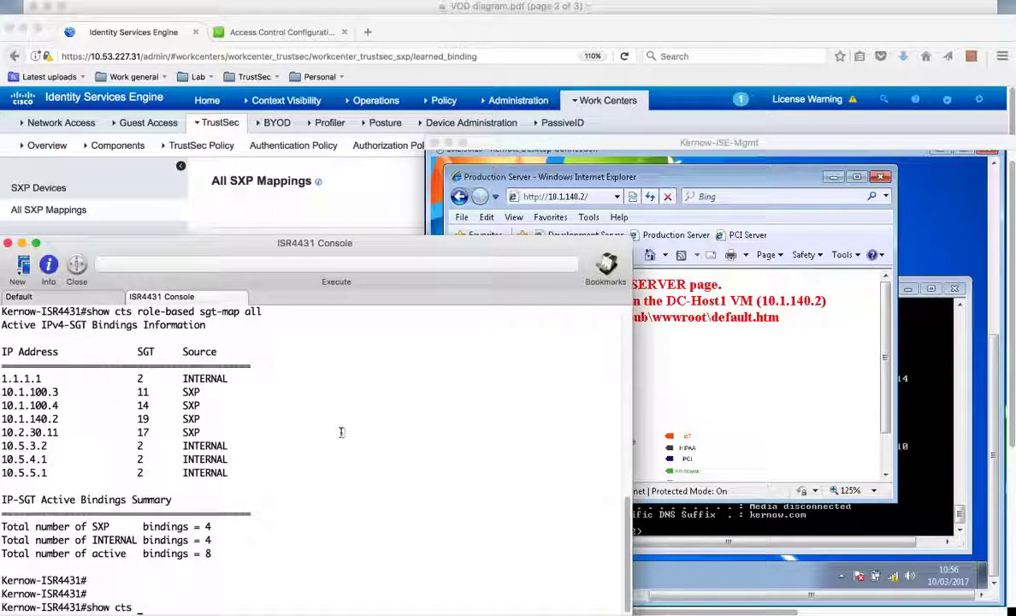
text(role)
key(Tab)
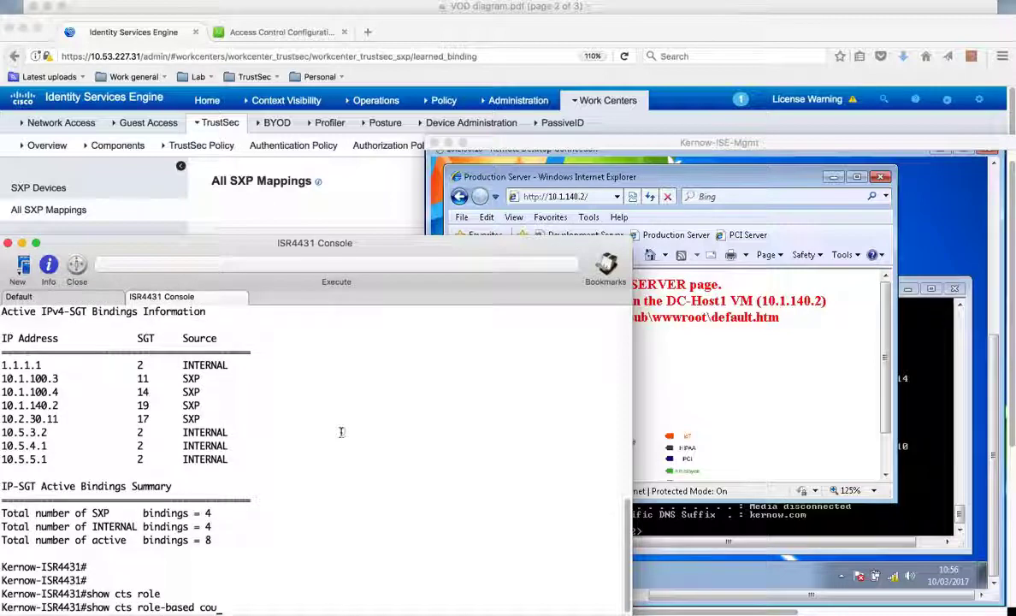
text(cou)
key(Tab)
key(Return)
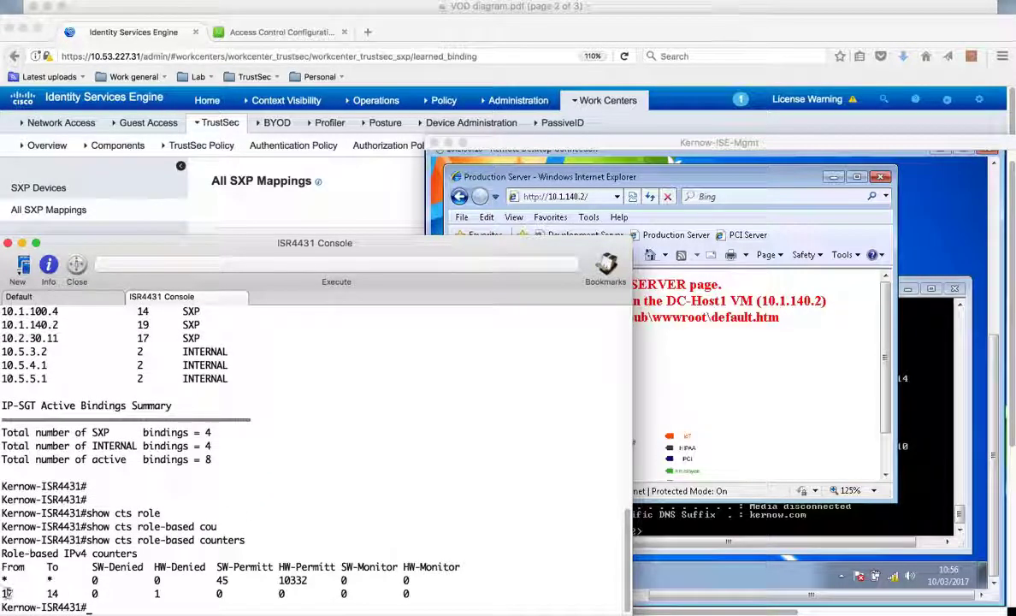
Highlight the group 17 to 14 entry and its HW-Denied counter in the console output.
drag(2, 594, 49, 594)
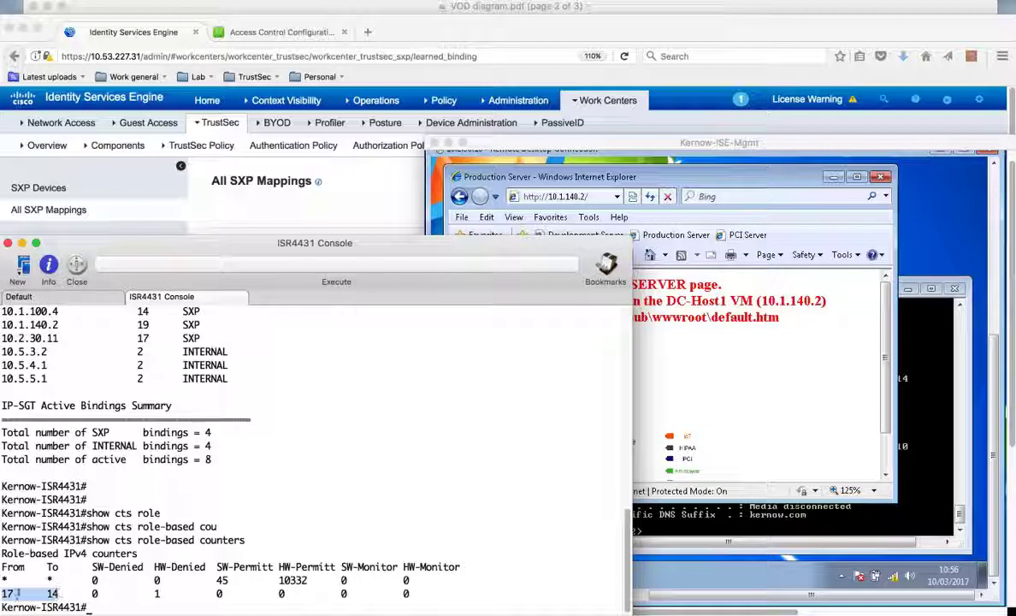
click(17, 593)
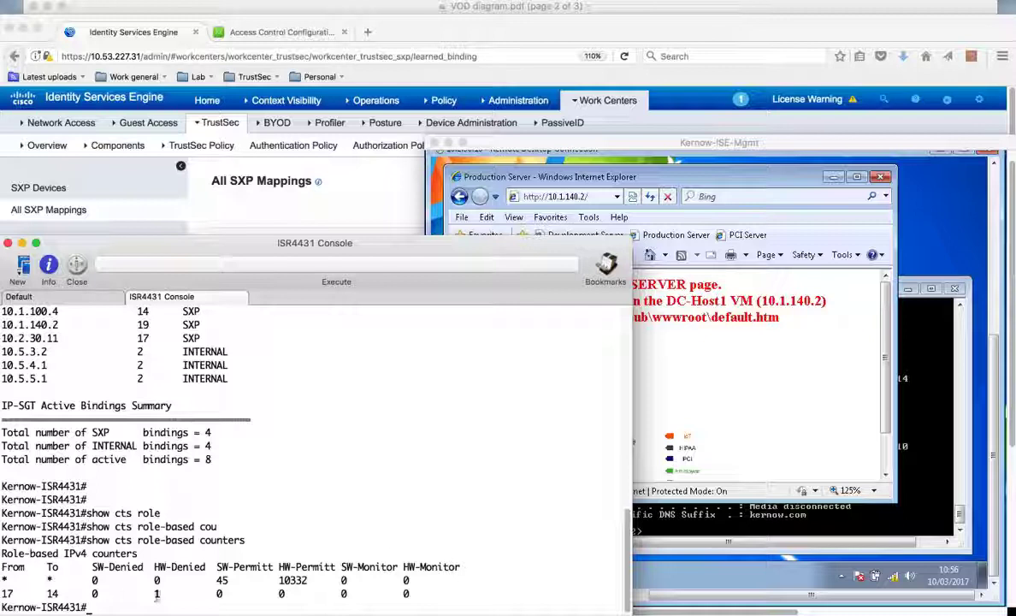
double_click(156, 593)
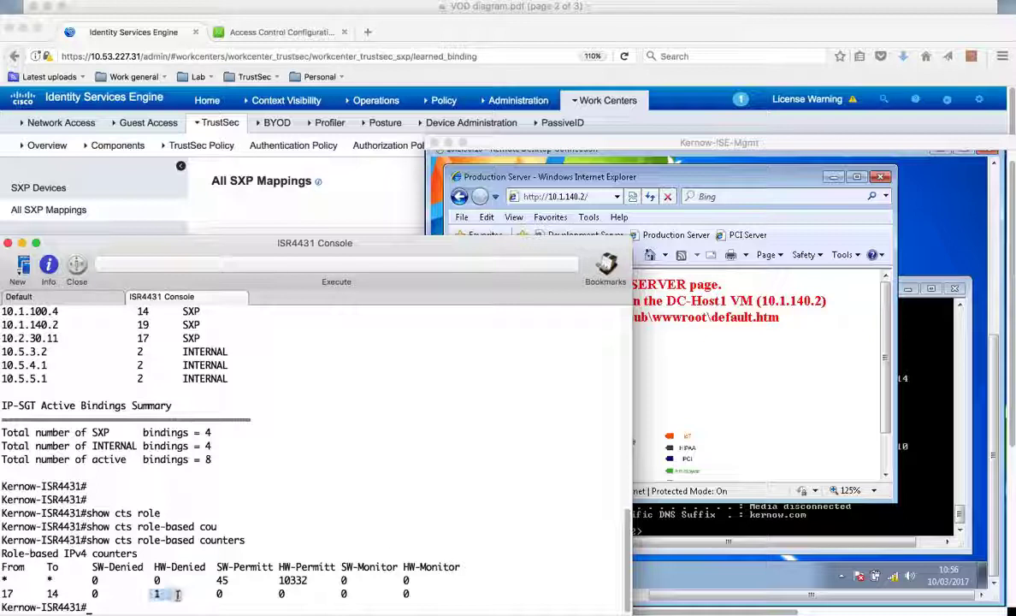
click(336, 531)
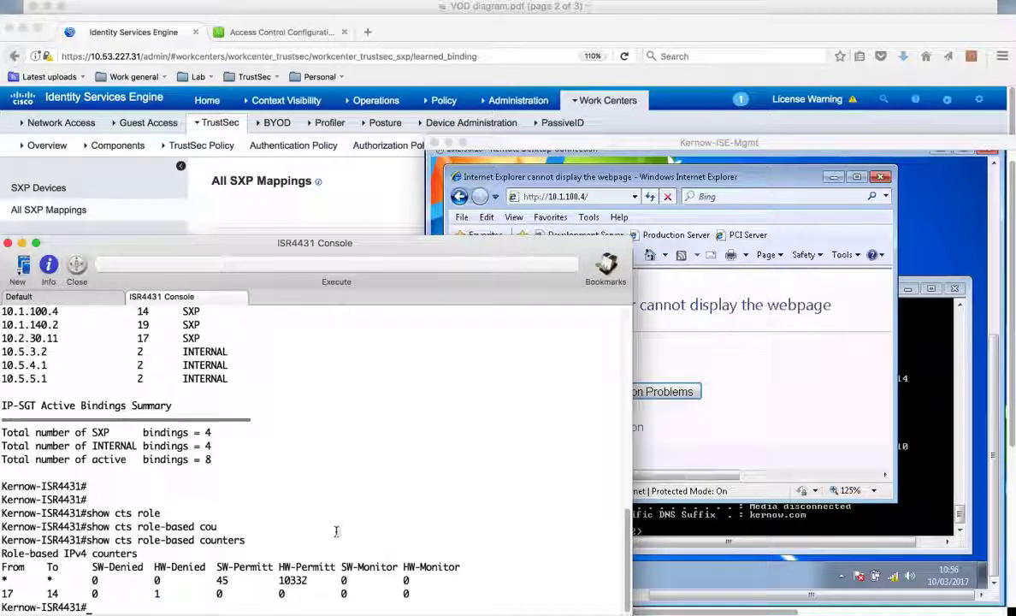
Rerun "show cts role-based counters", highlight the 17-to-14 HW-Denied counter, and check the PCI Server page on the remote client.
key(Up)
key(Return)
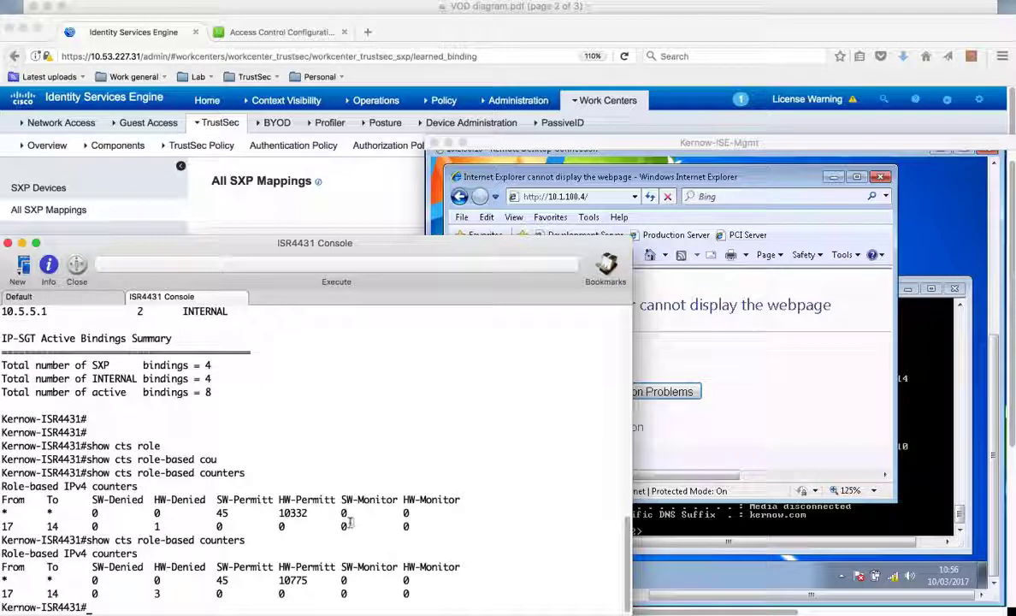
double_click(156, 593)
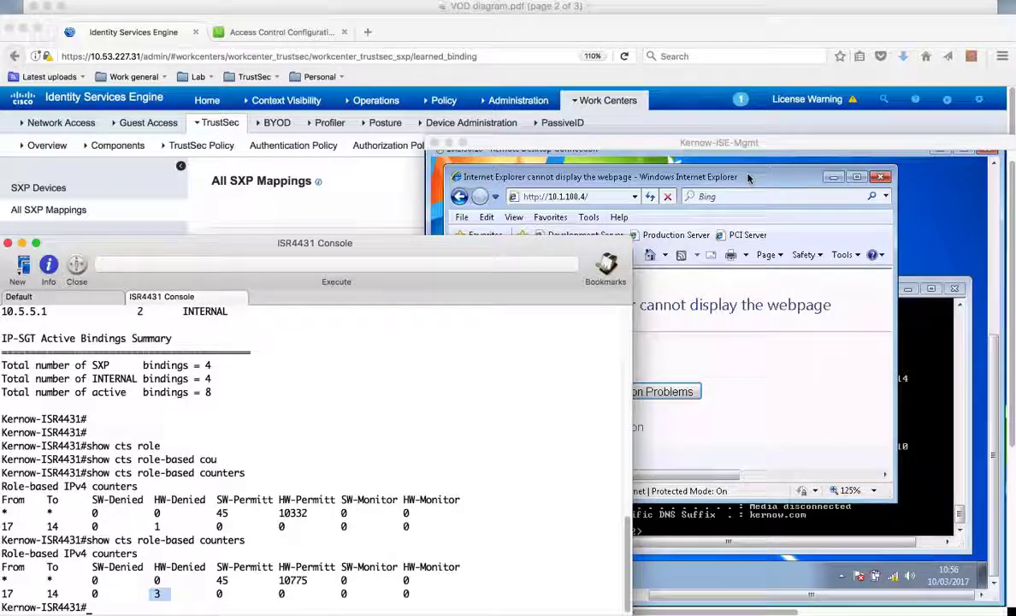
click(693, 150)
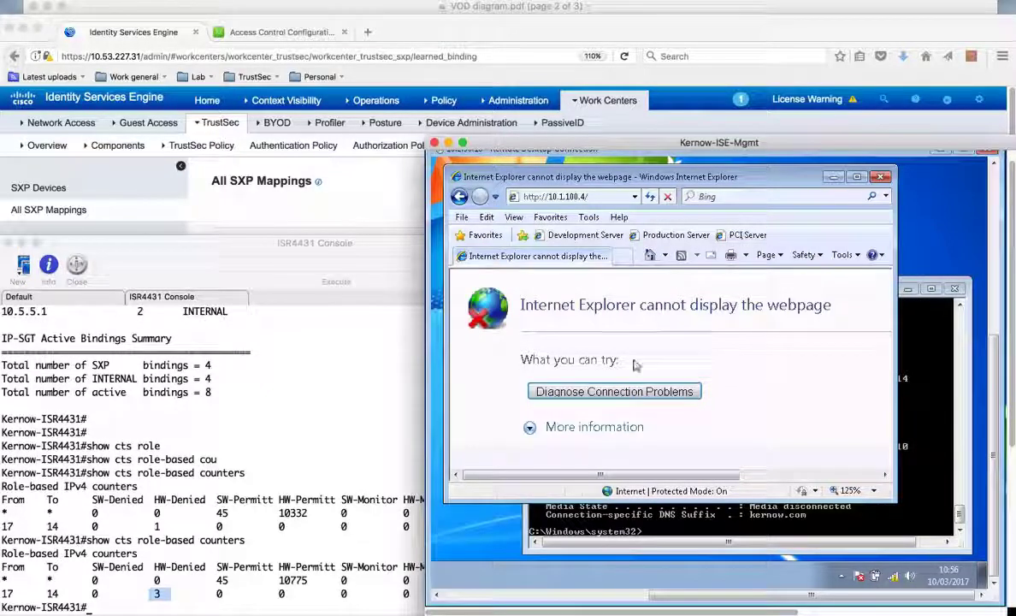
click(308, 446)
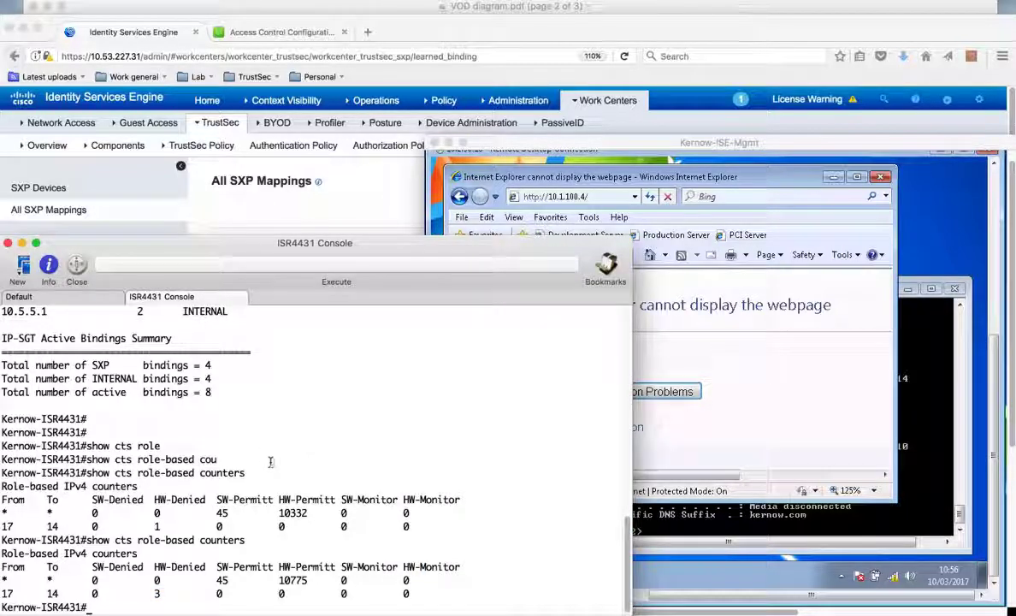
Switch to Identity Services Engine, open the TrustSec Policy Production Source Tree, and expand the TSEngineering source group.
click(433, 26)
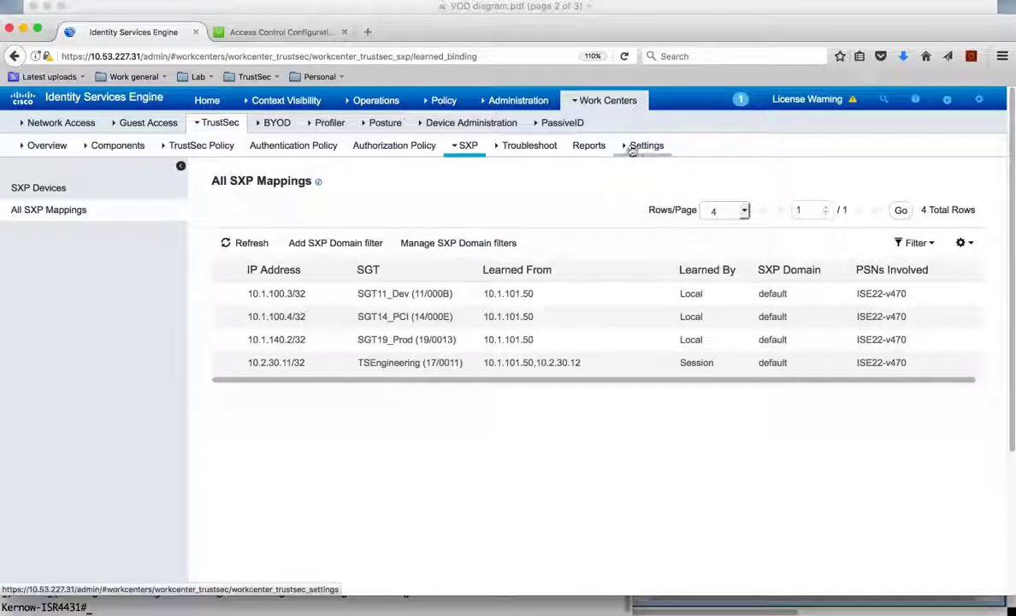
click(615, 102)
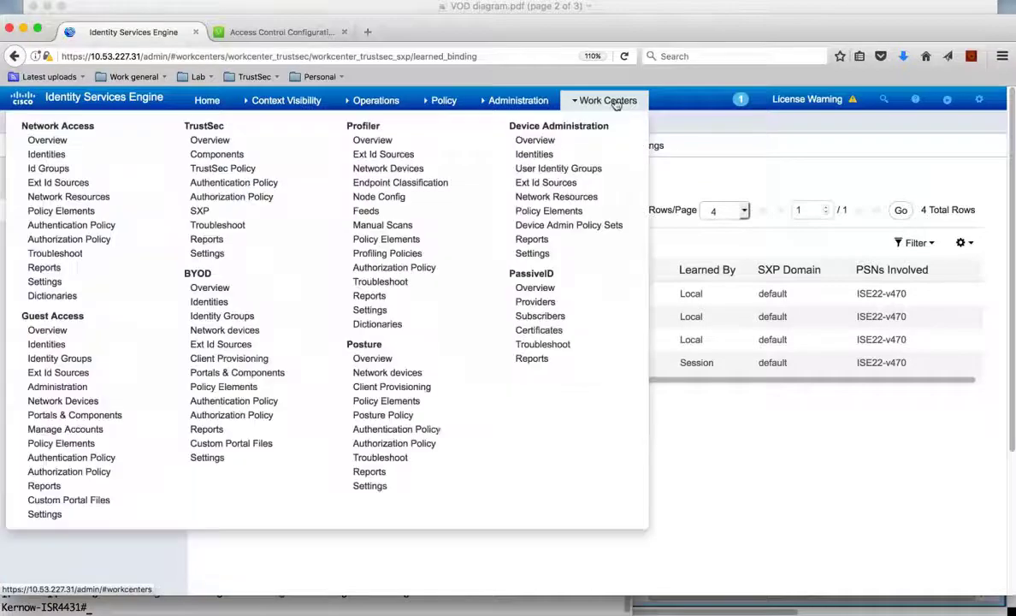
click(236, 168)
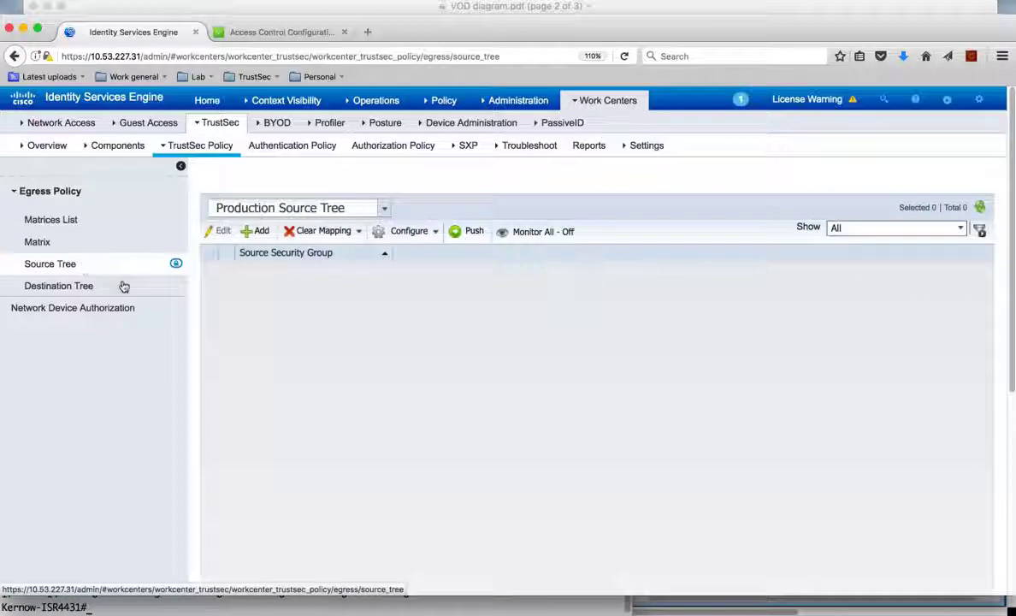
click(227, 338)
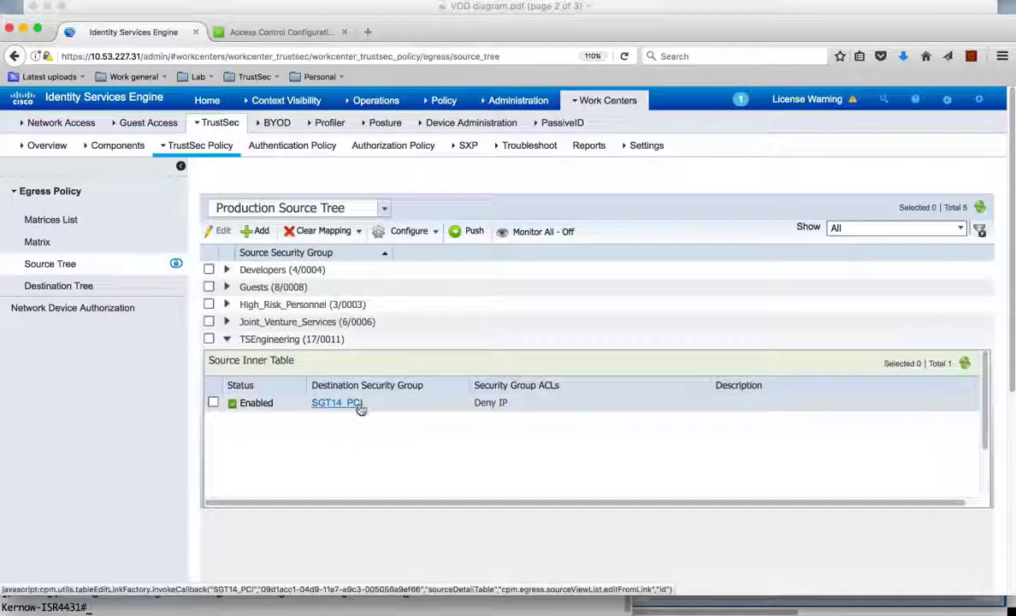
Set the Final Catch All Rule from TSEngineering to SGT14_PCI to Permit IP, save it, and push the policy to the network devices.
click(213, 403)
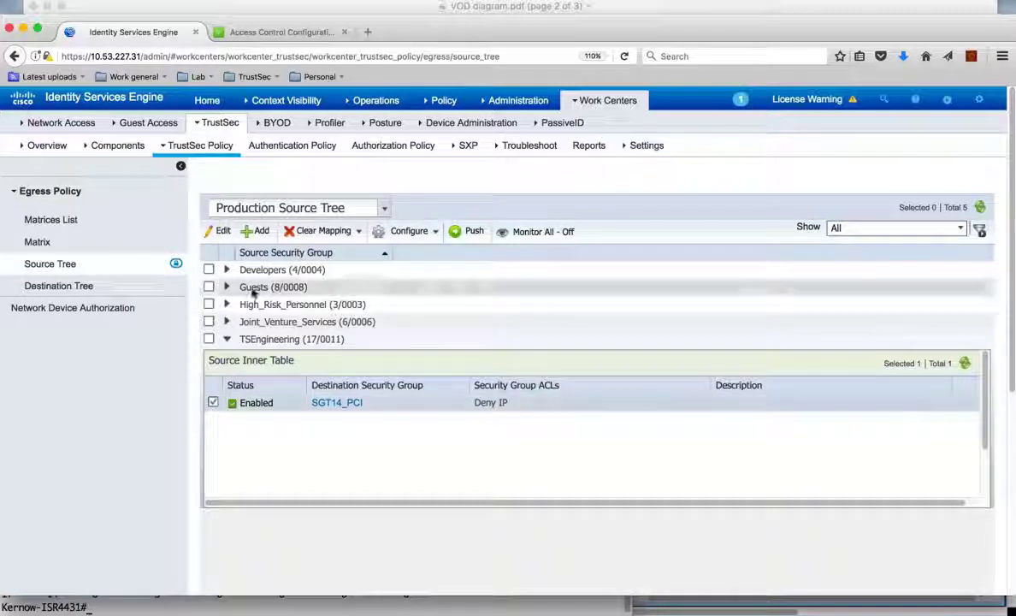
click(224, 233)
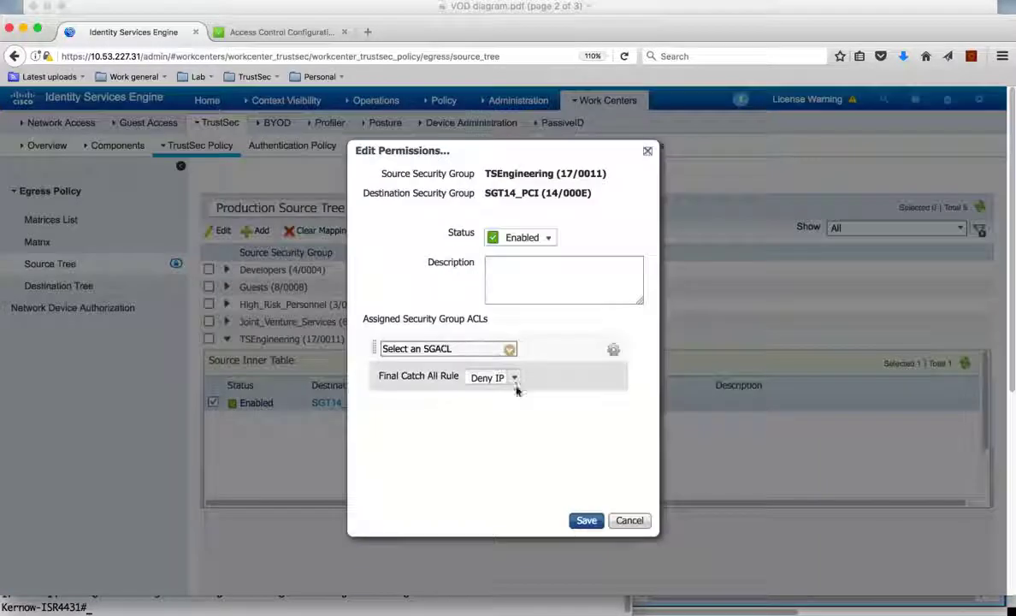
click(517, 381)
click(496, 419)
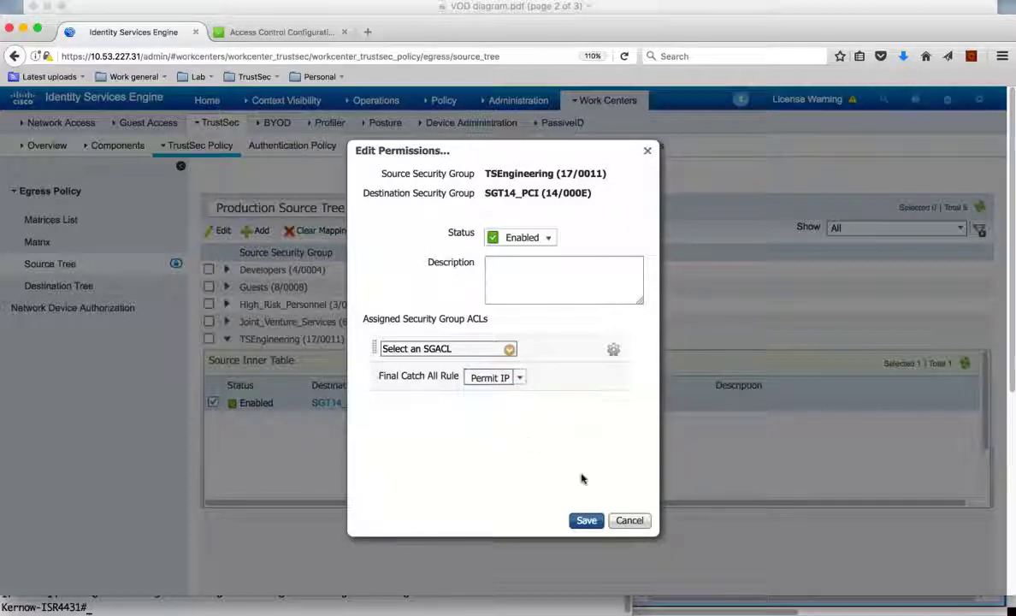
click(589, 521)
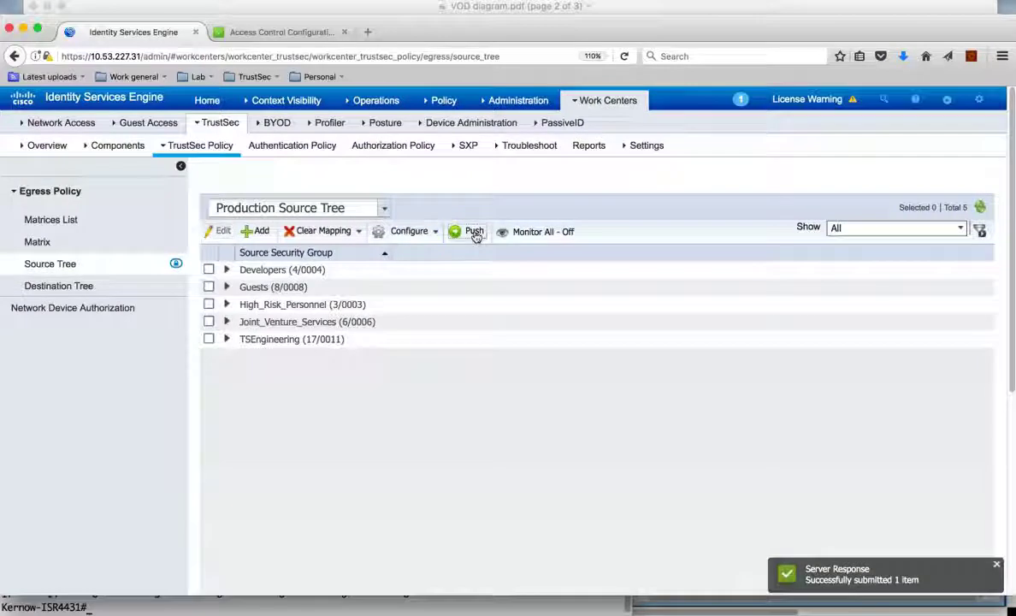
click(474, 233)
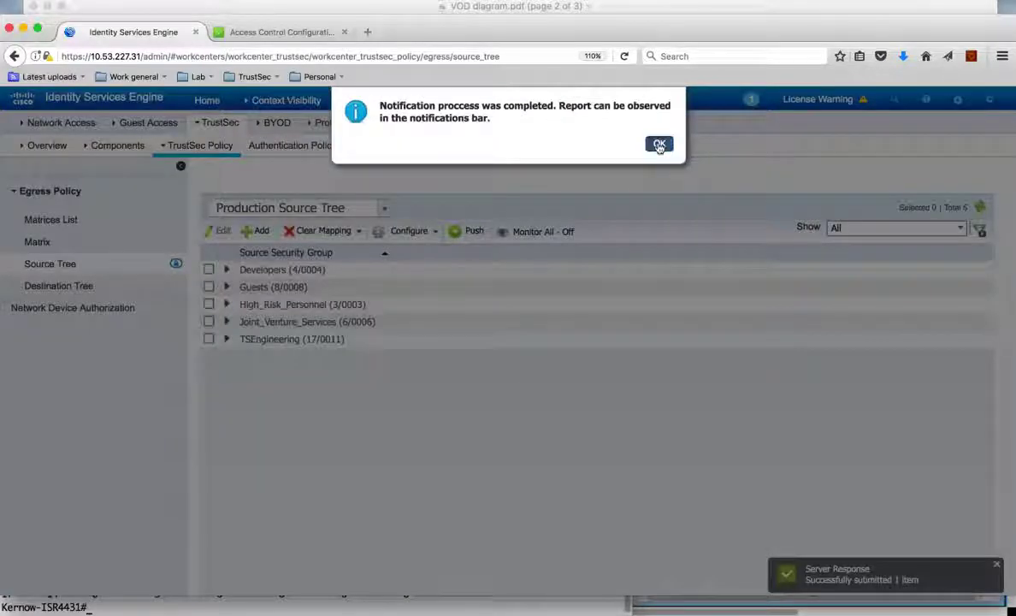
click(660, 146)
Switch to the ISR4431 console, run "show cts role-based permissions", and highlight the TSEngineering to SGT14_PCI permission entry.
click(207, 604)
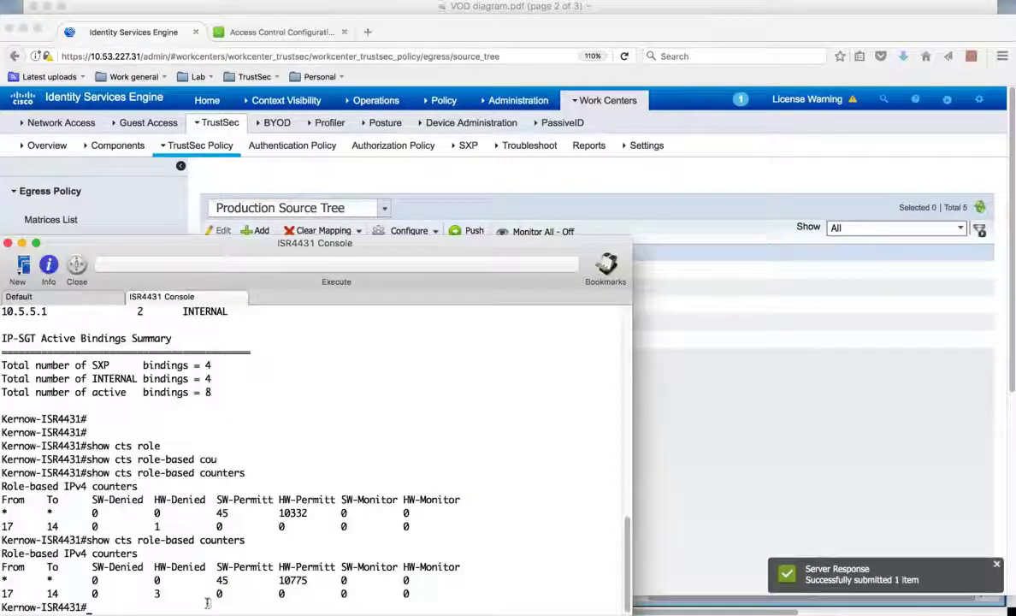
key(Return)
key(Return)
key(Up)
key(Up)
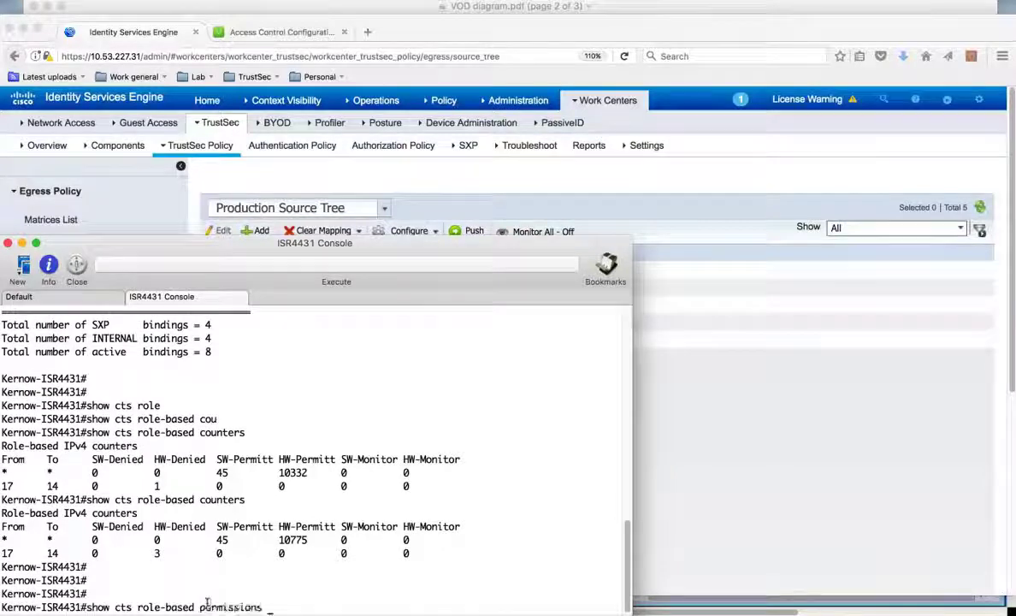
key(Return)
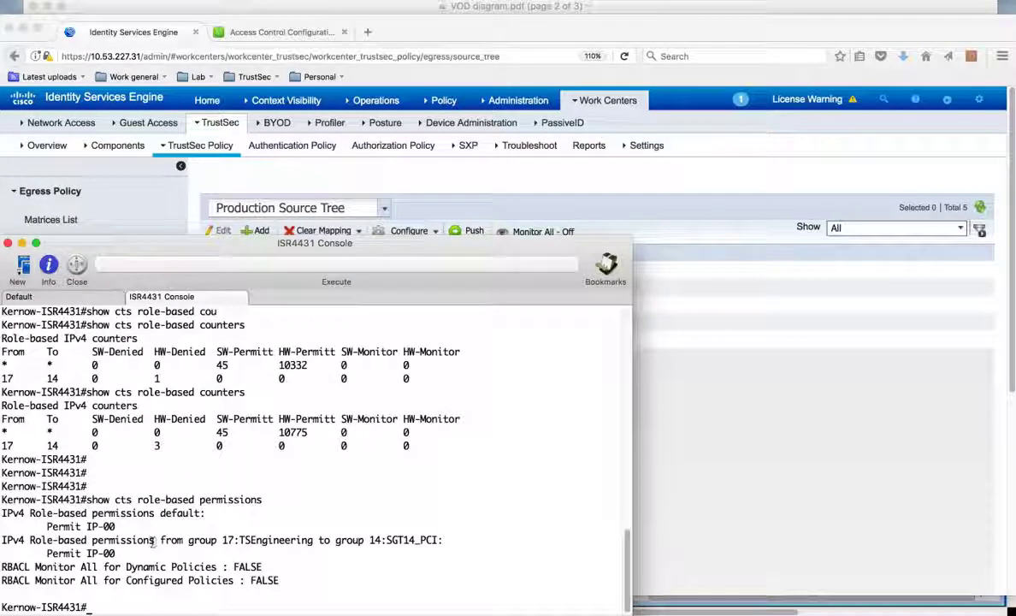
drag(152, 540, 398, 541)
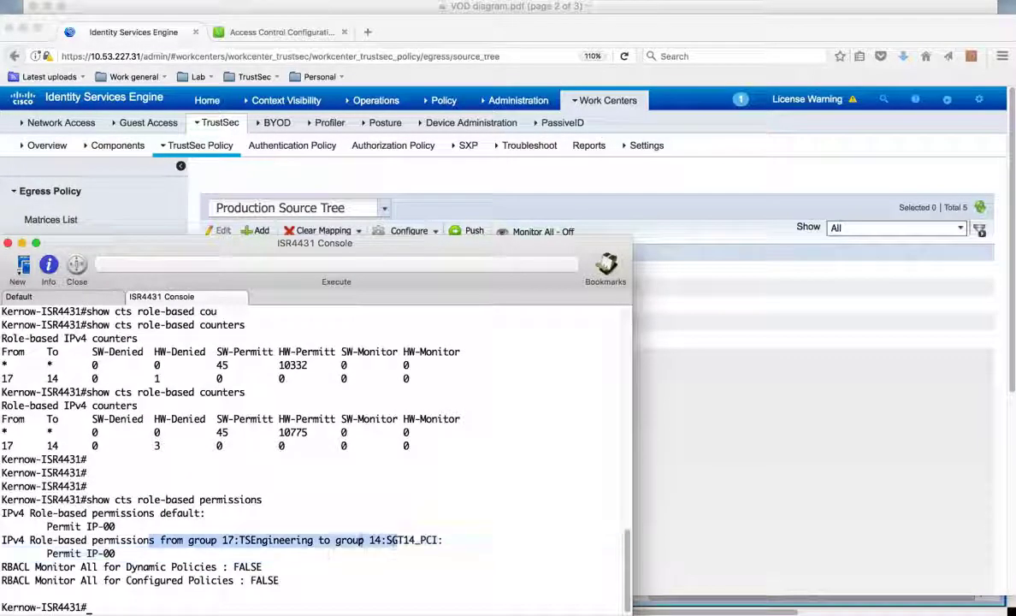
drag(126, 554, 24, 553)
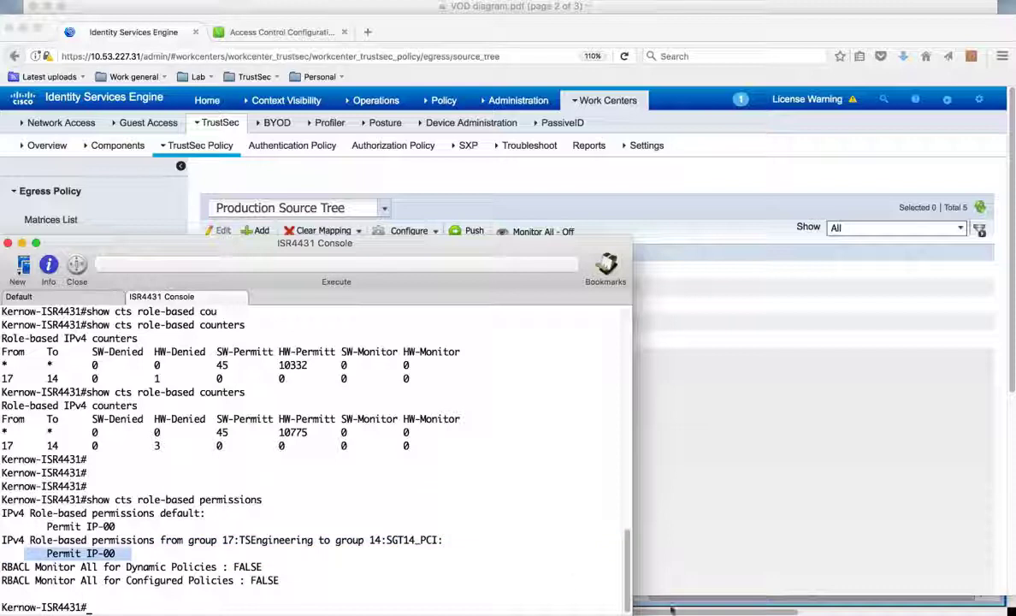
Return to the remote wireless client and retest browser access to the Development, Production and PCI servers under the pushed policy.
key(super+Tab)
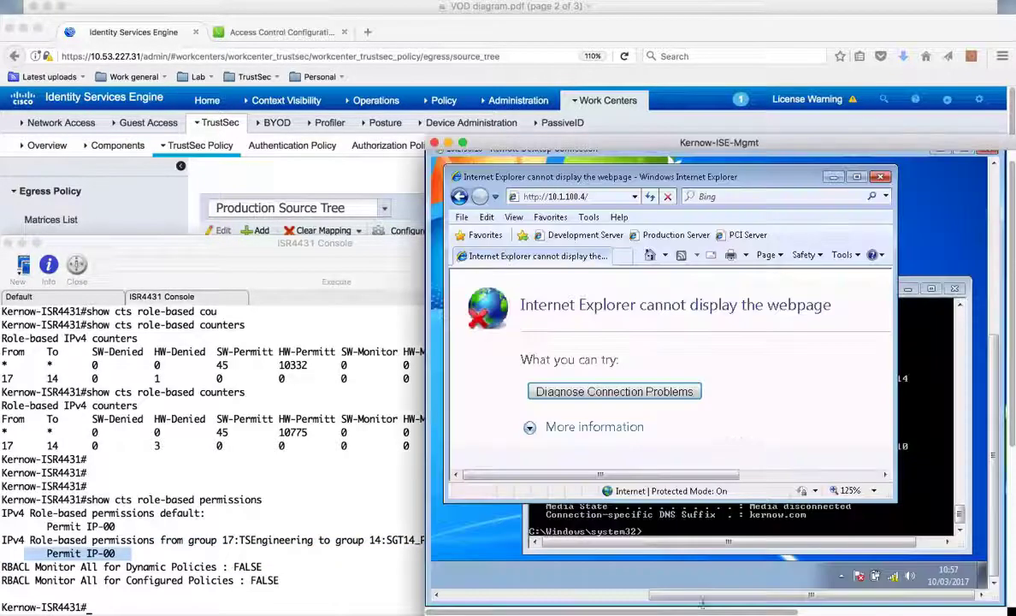
click(582, 235)
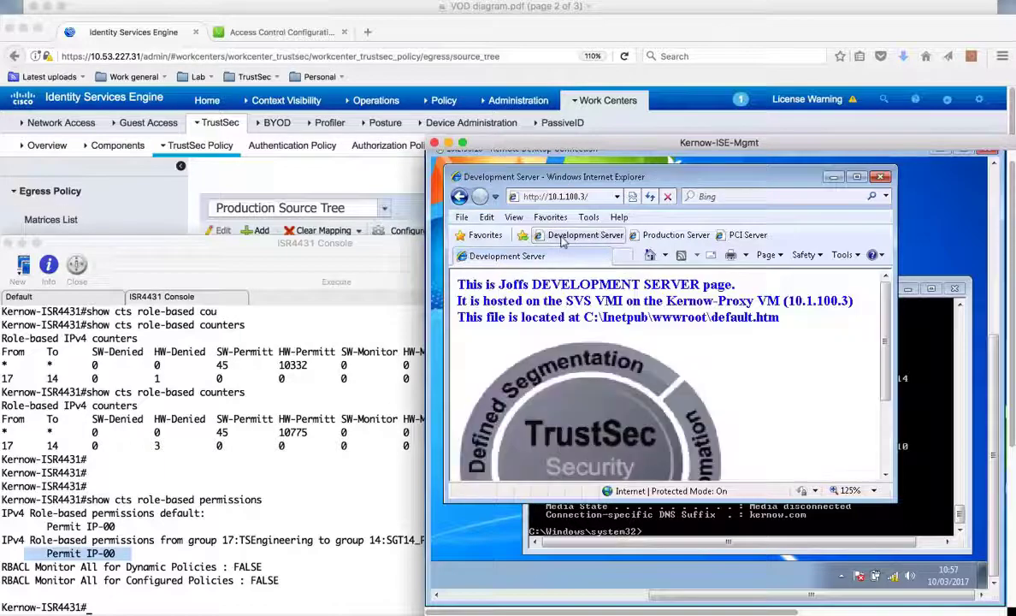
click(650, 234)
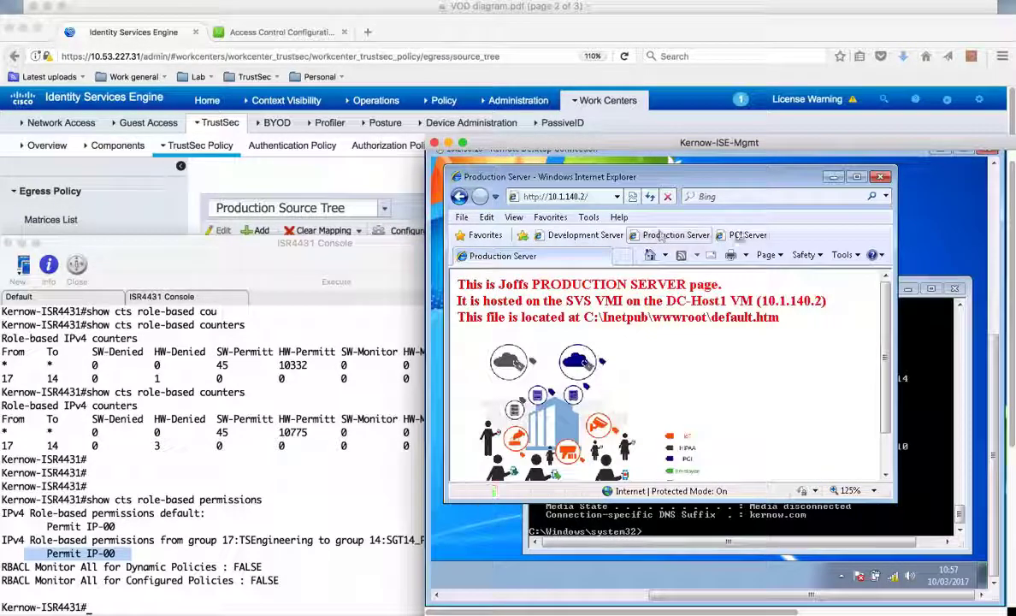
click(743, 235)
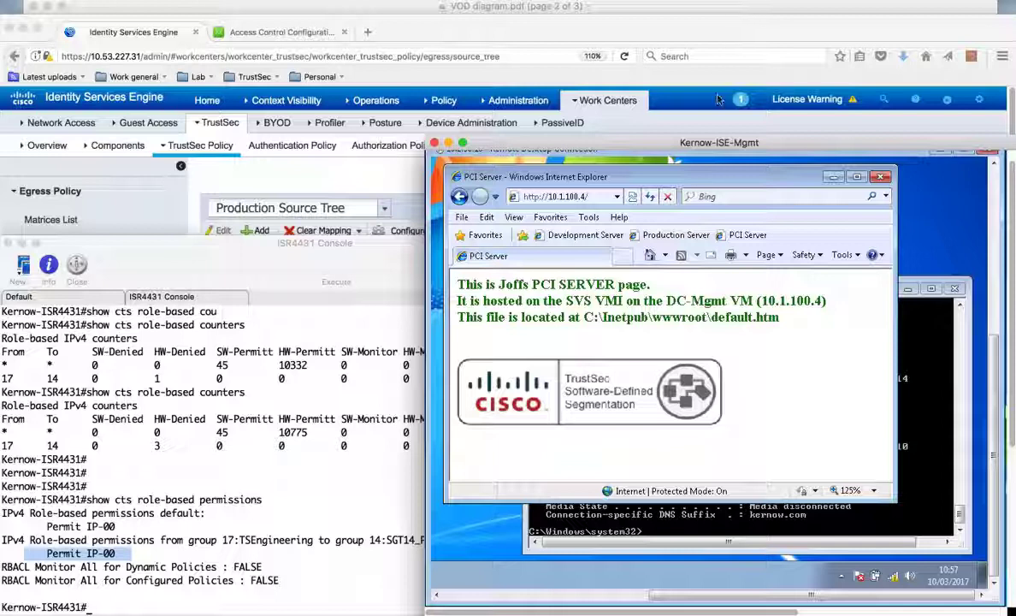
Switch to VOD diagram.pdf and go from the topology diagram to the closing information page, page 3.
click(663, 6)
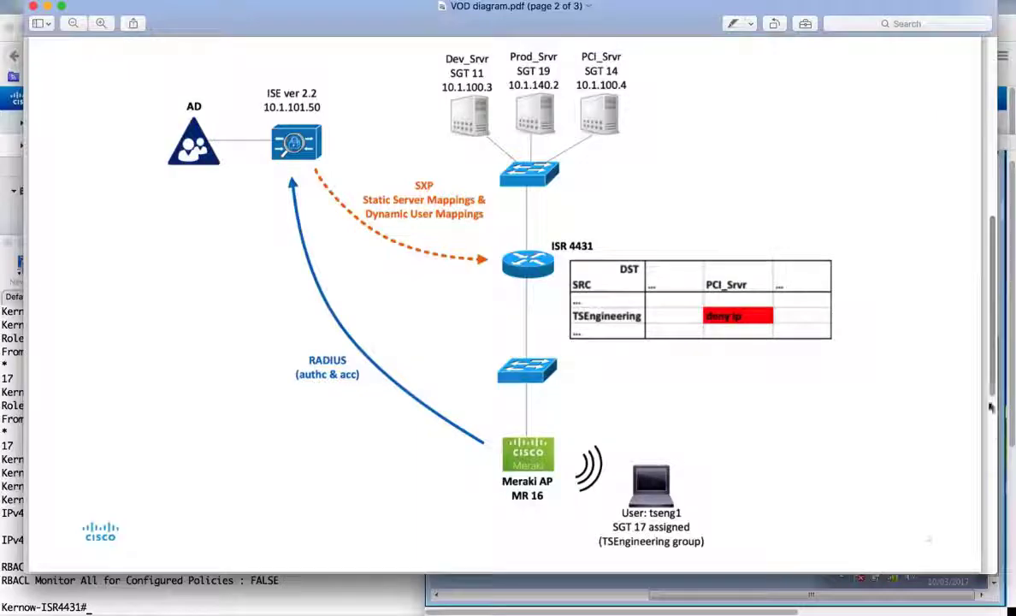
scroll(924, 401, down, 3)
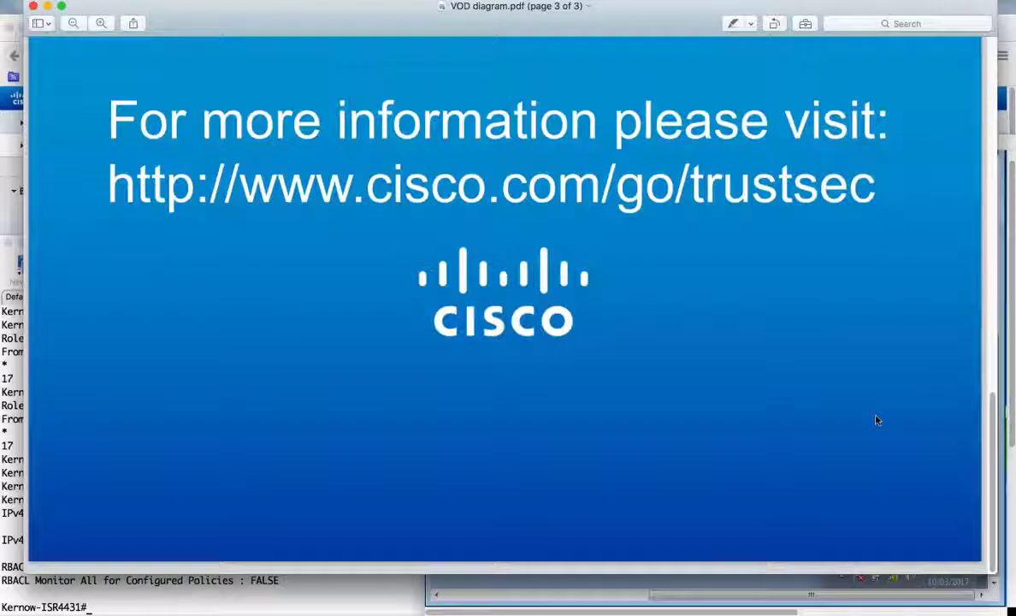